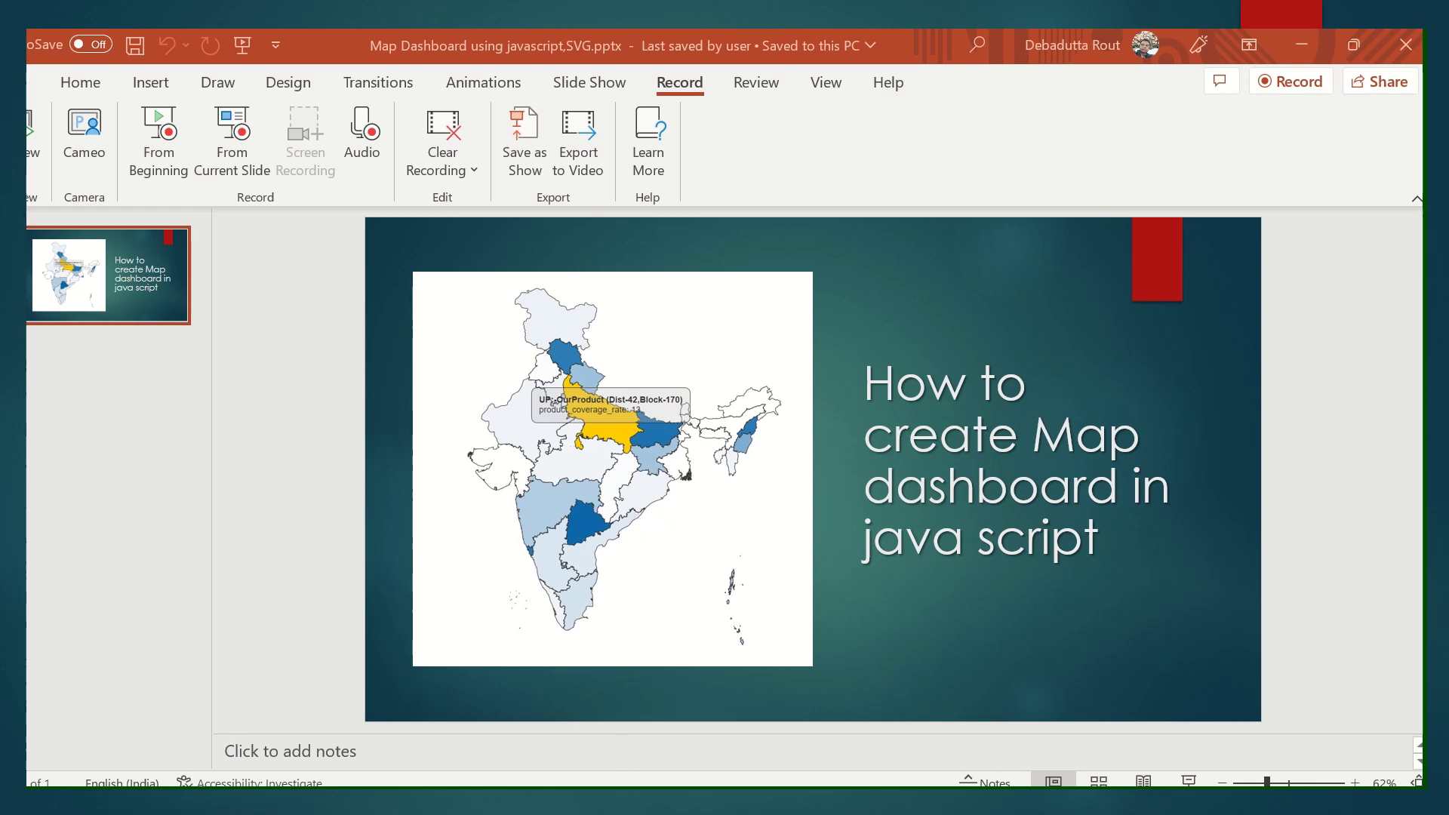
- Bring Chrome forward to show the Product_Covrage.html India map shaded by coverage
key("alt+Tab")
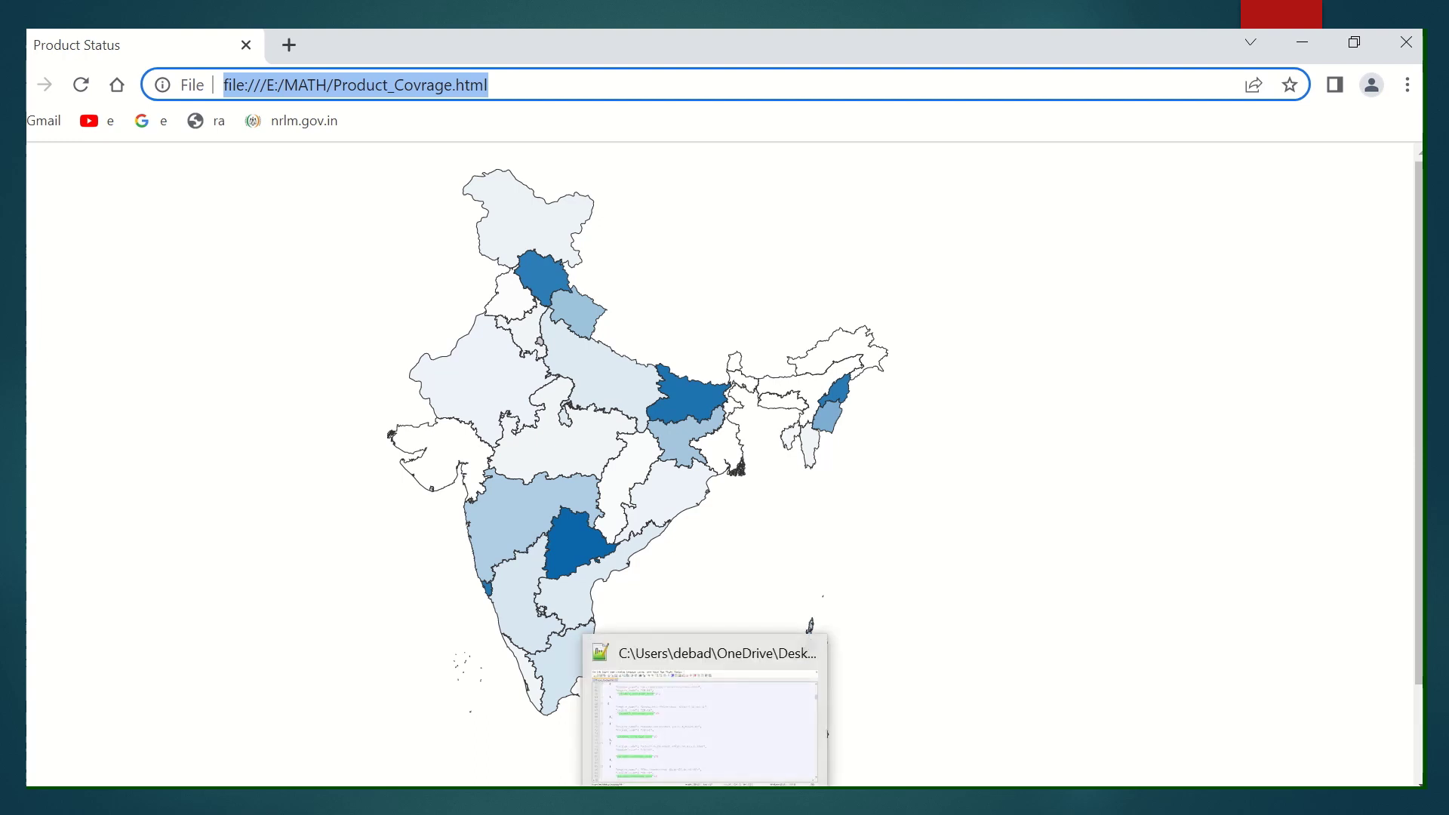
- Bring up Product_Covrage.html in Notepad++ and scroll to its head and CSS styles
left_click(703, 725)
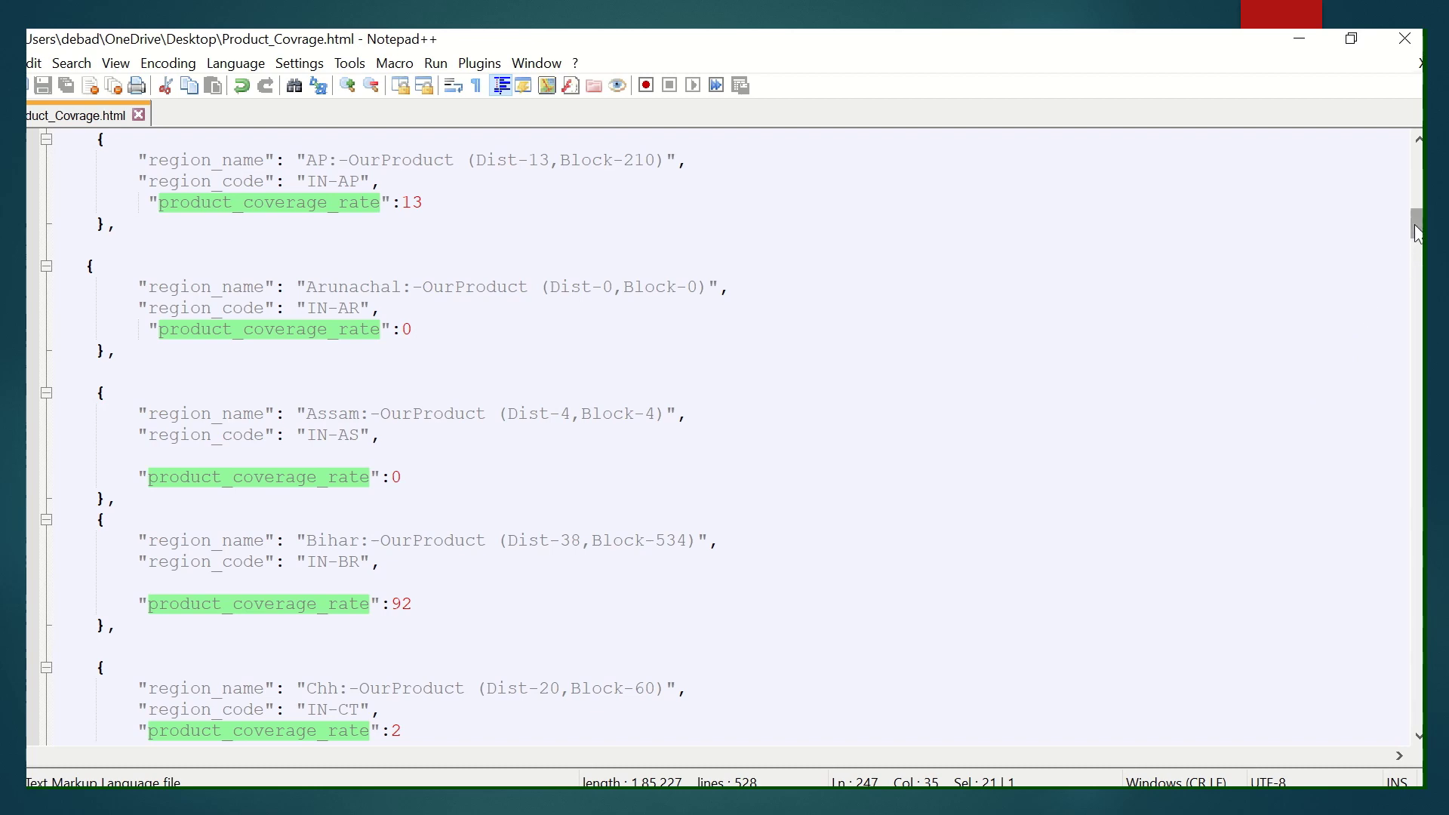
left_click_drag(1415, 230, 1410, 187)
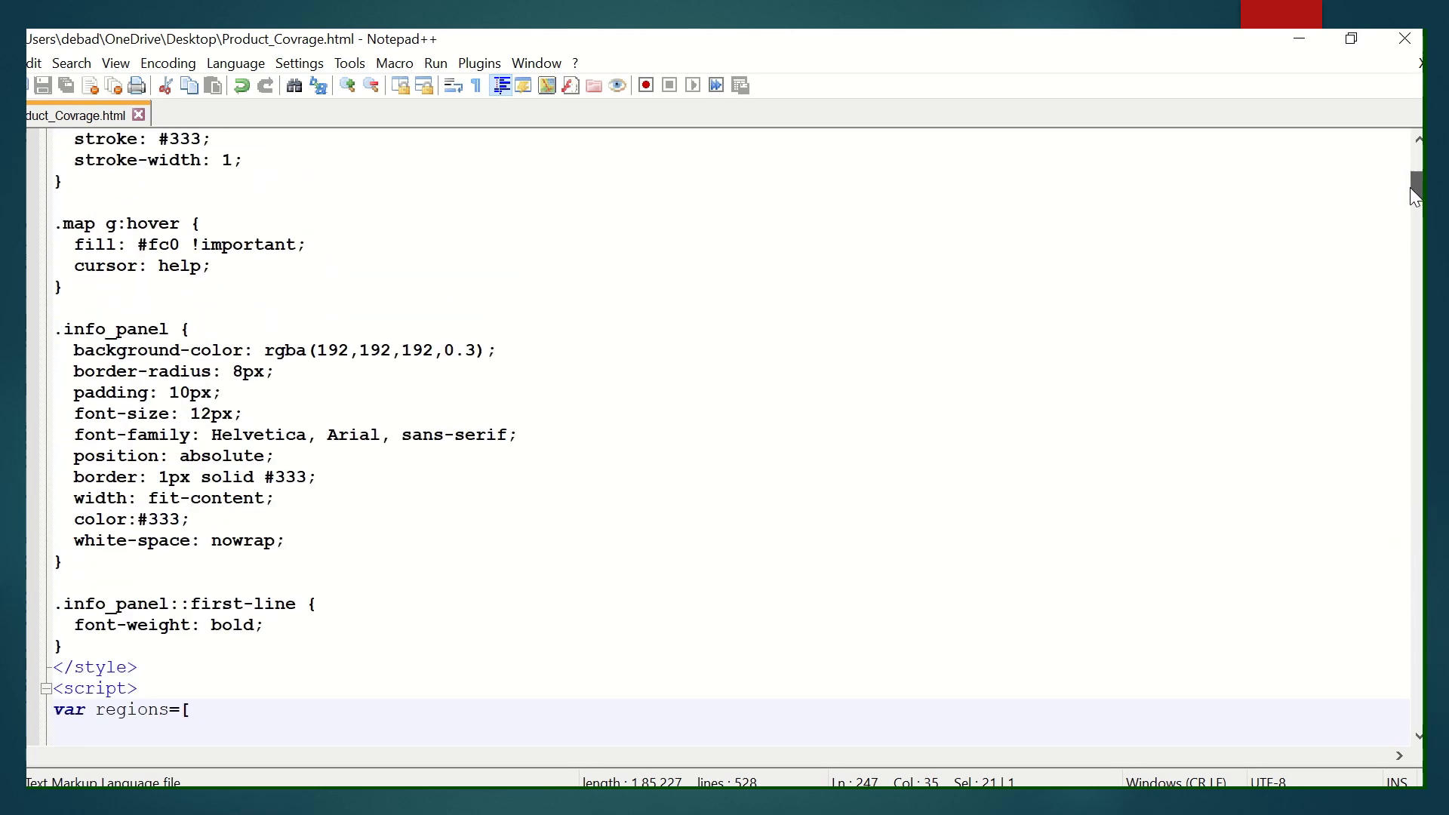
left_click_drag(1410, 187, 1409, 159)
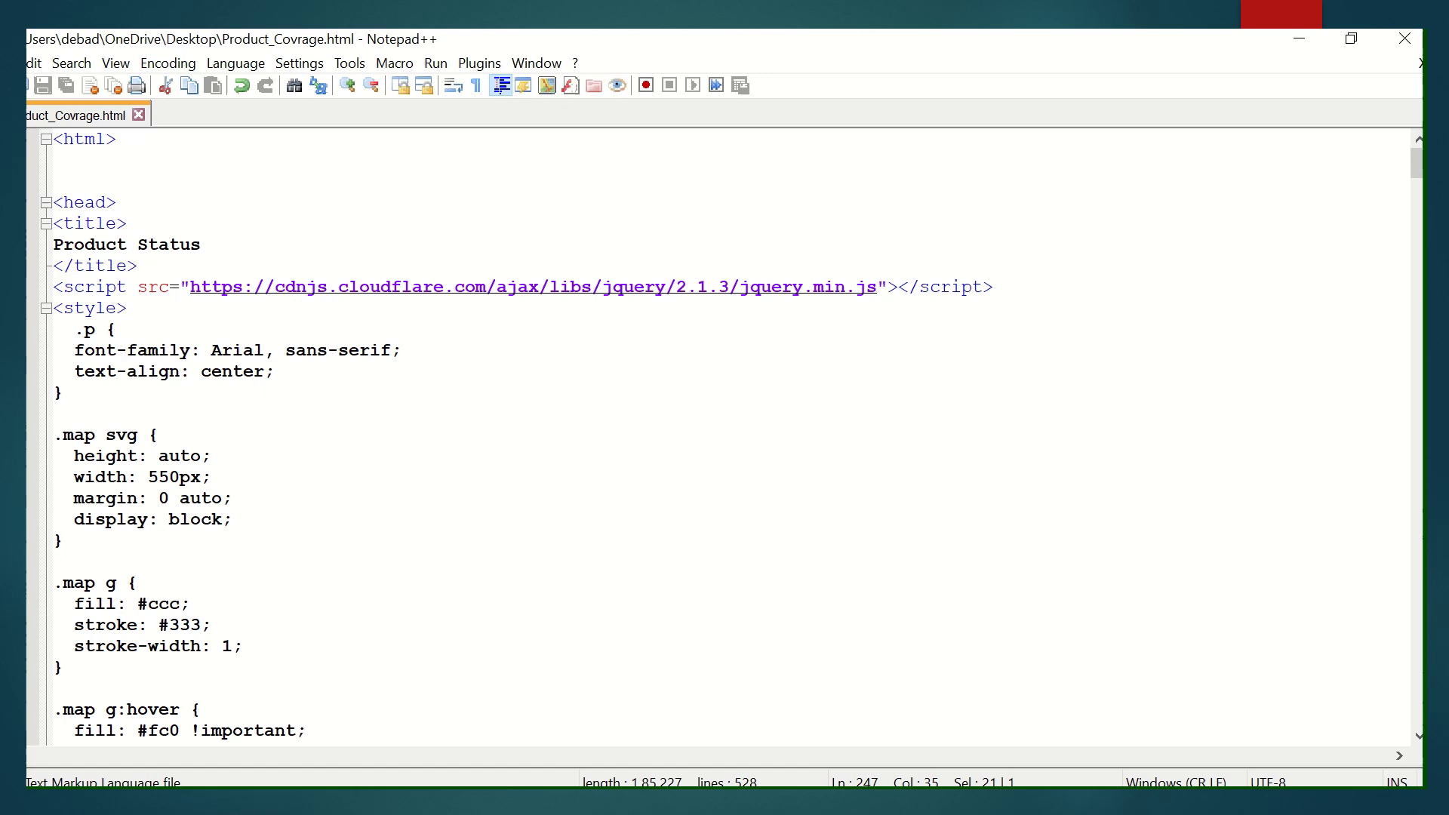
left_click_drag(1418, 159, 1415, 204)
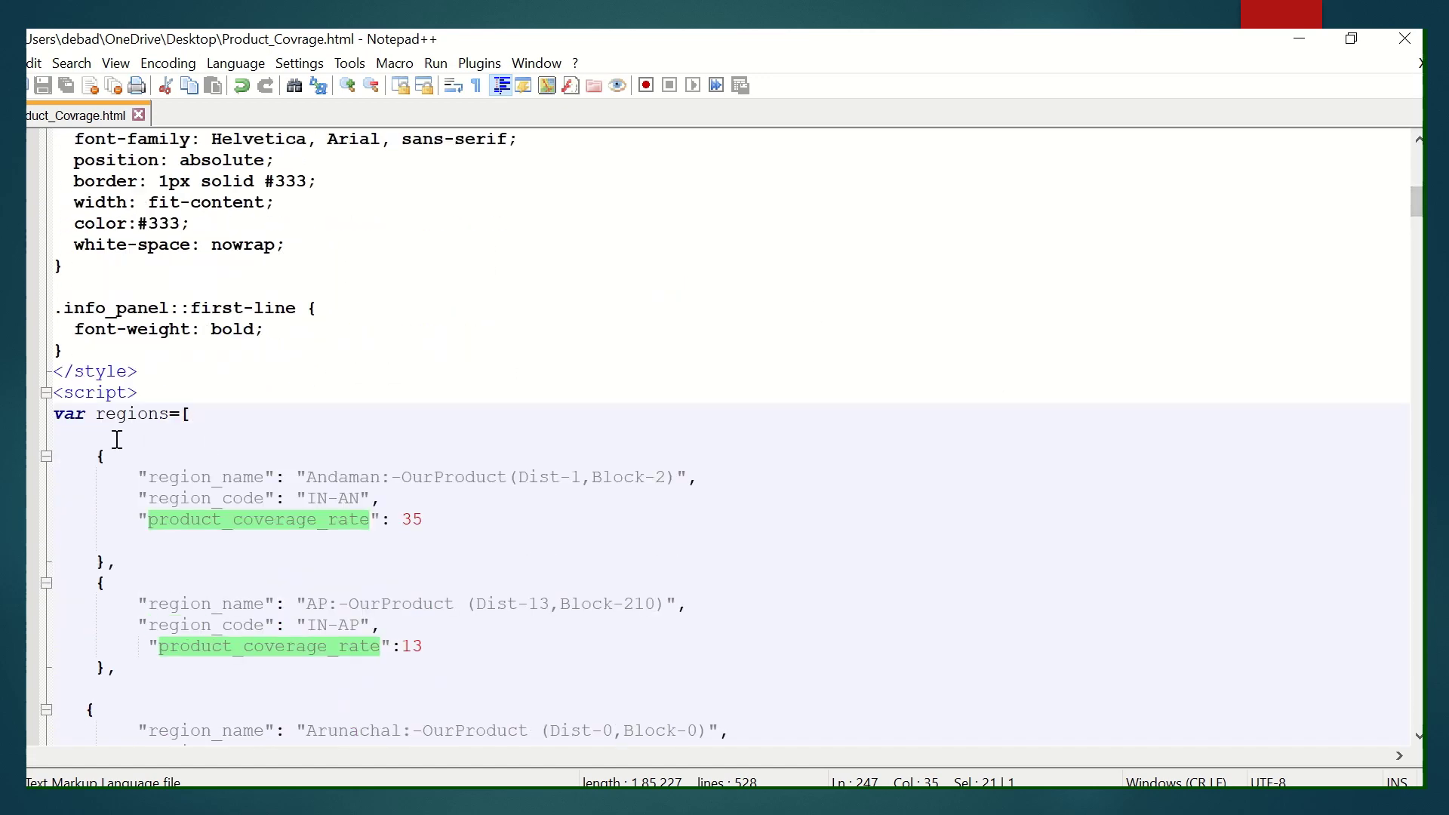
double_click(77, 393)
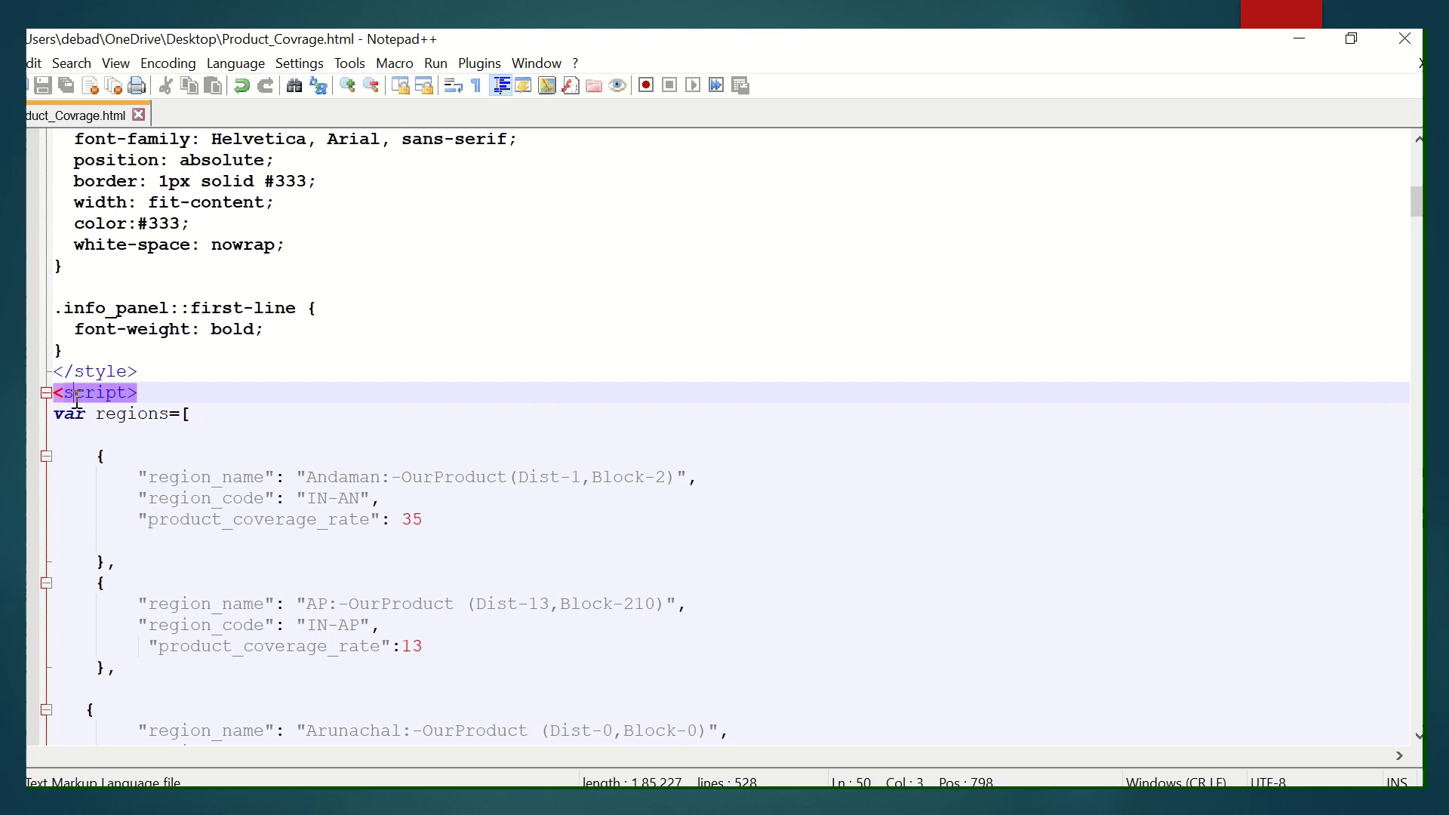
double_click(145, 413)
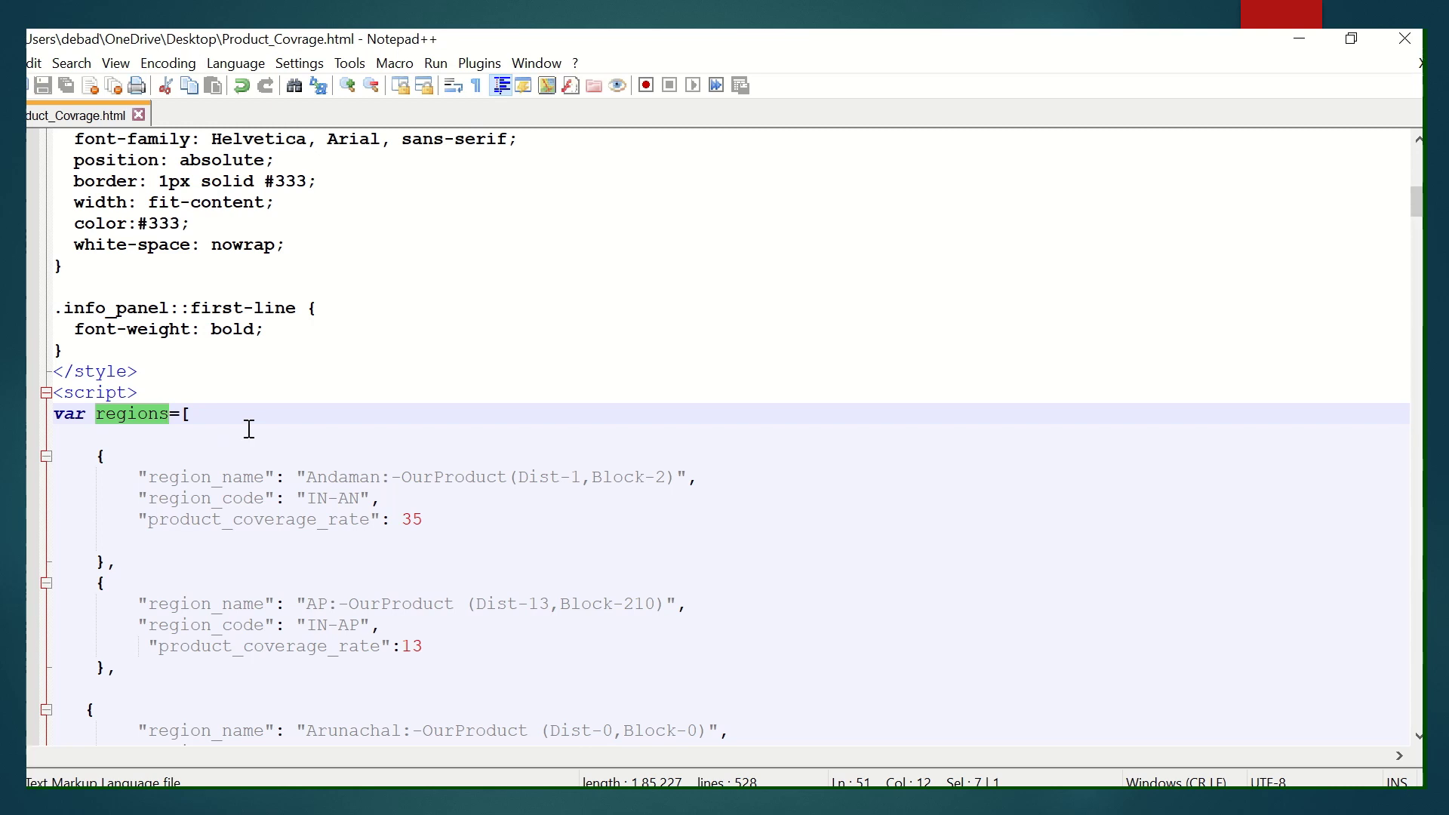
left_click_drag(136, 476, 382, 499)
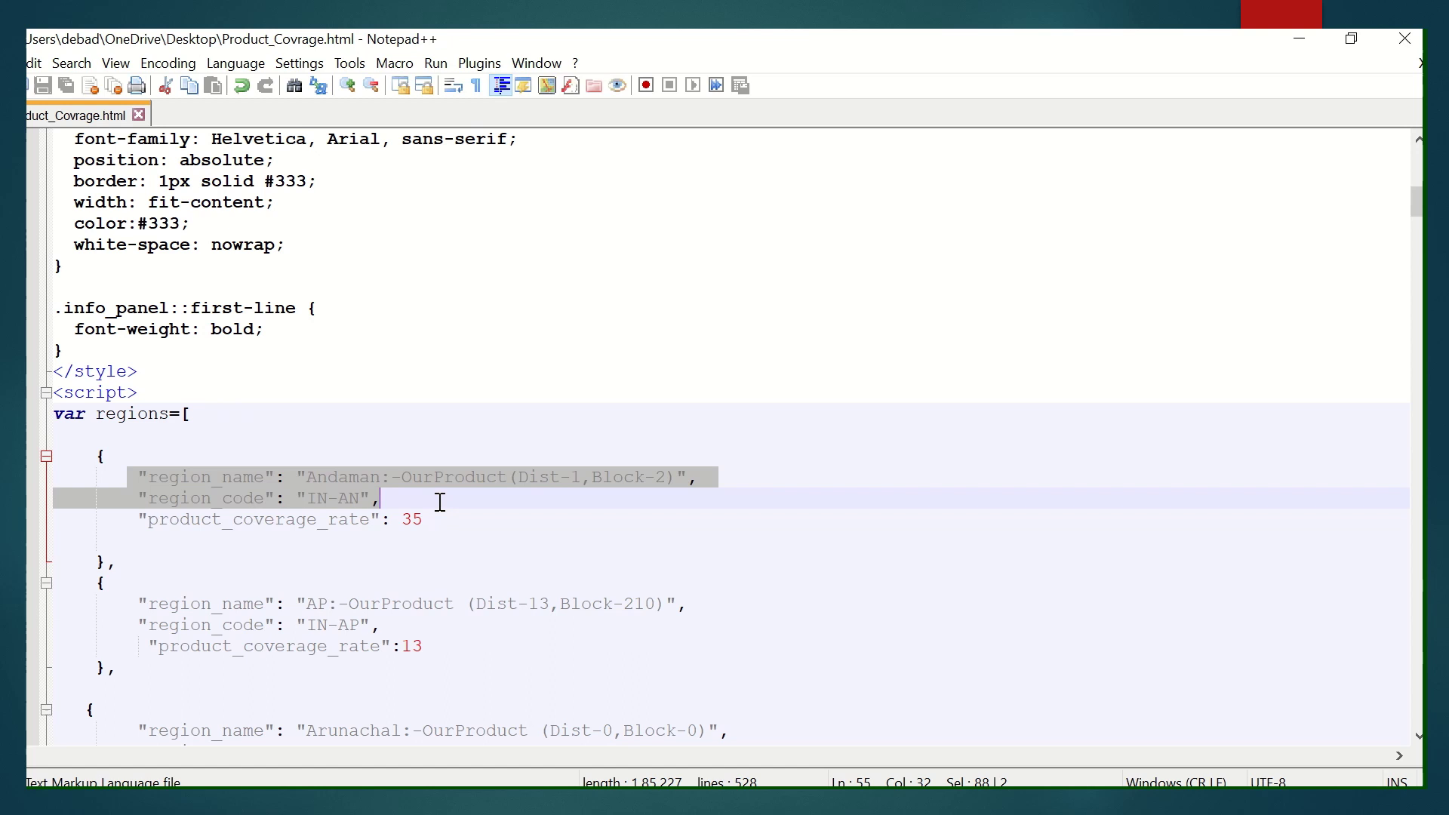
double_click(329, 484)
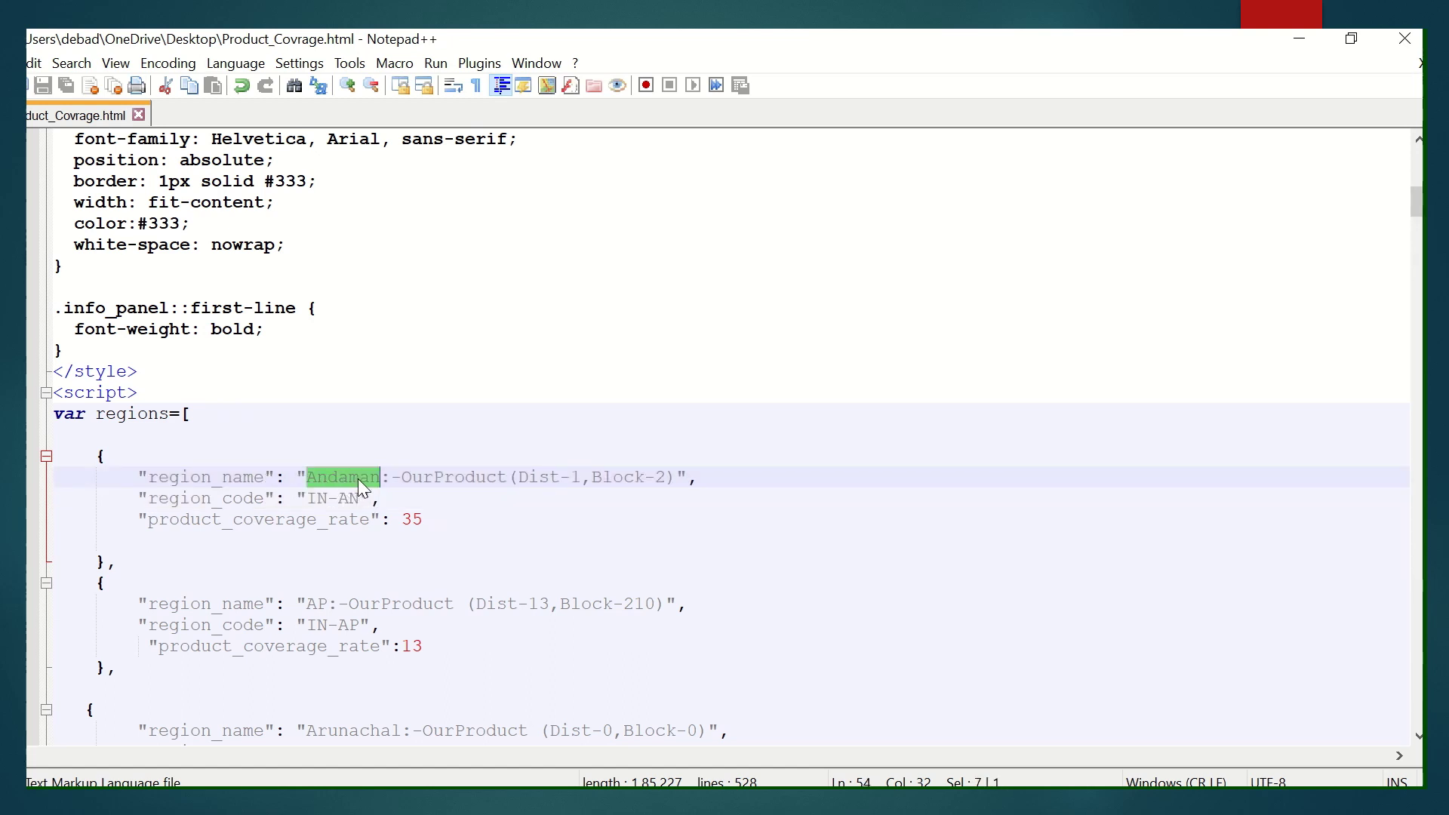
double_click(475, 484)
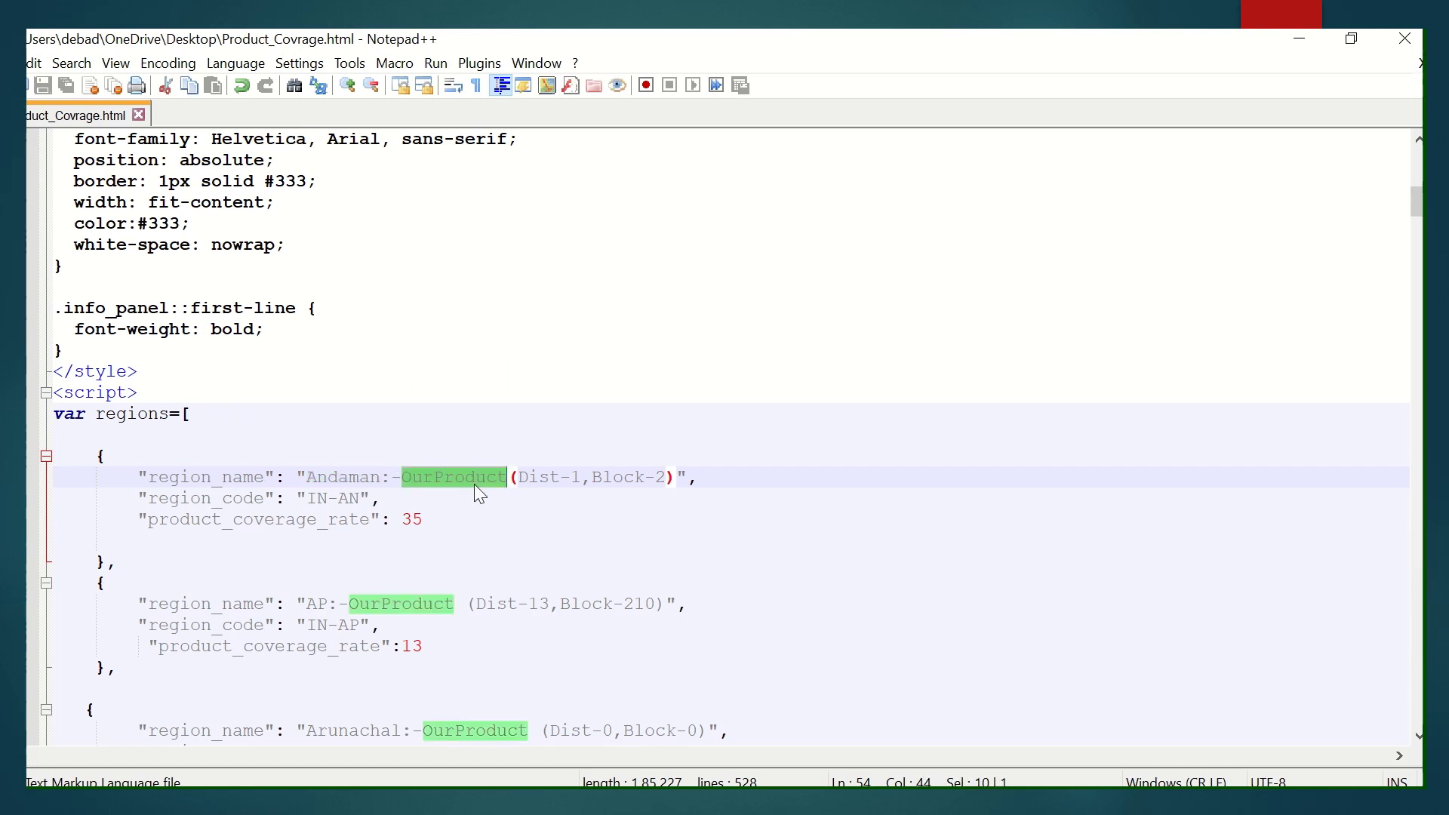
double_click(540, 477)
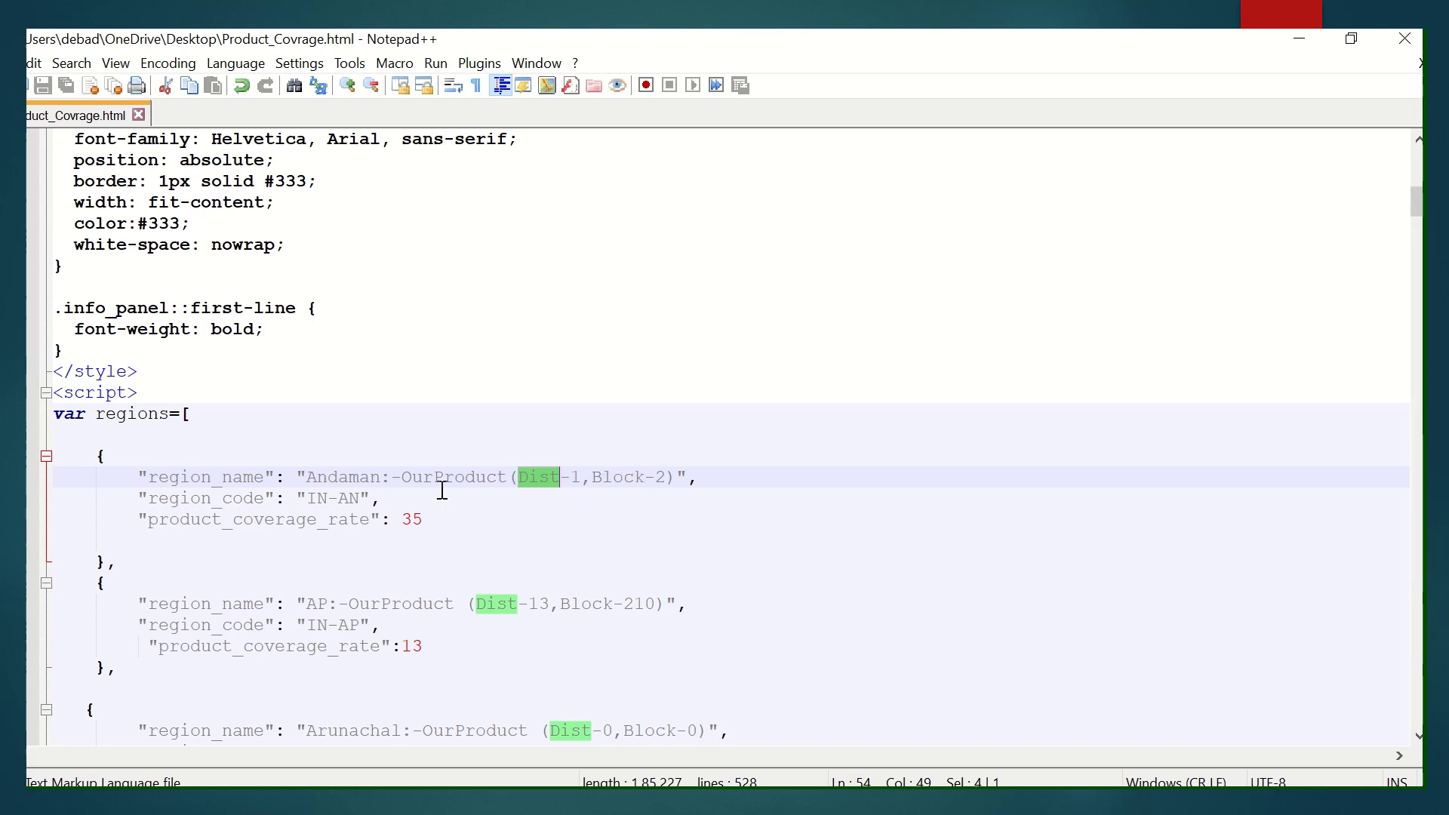
double_click(238, 520)
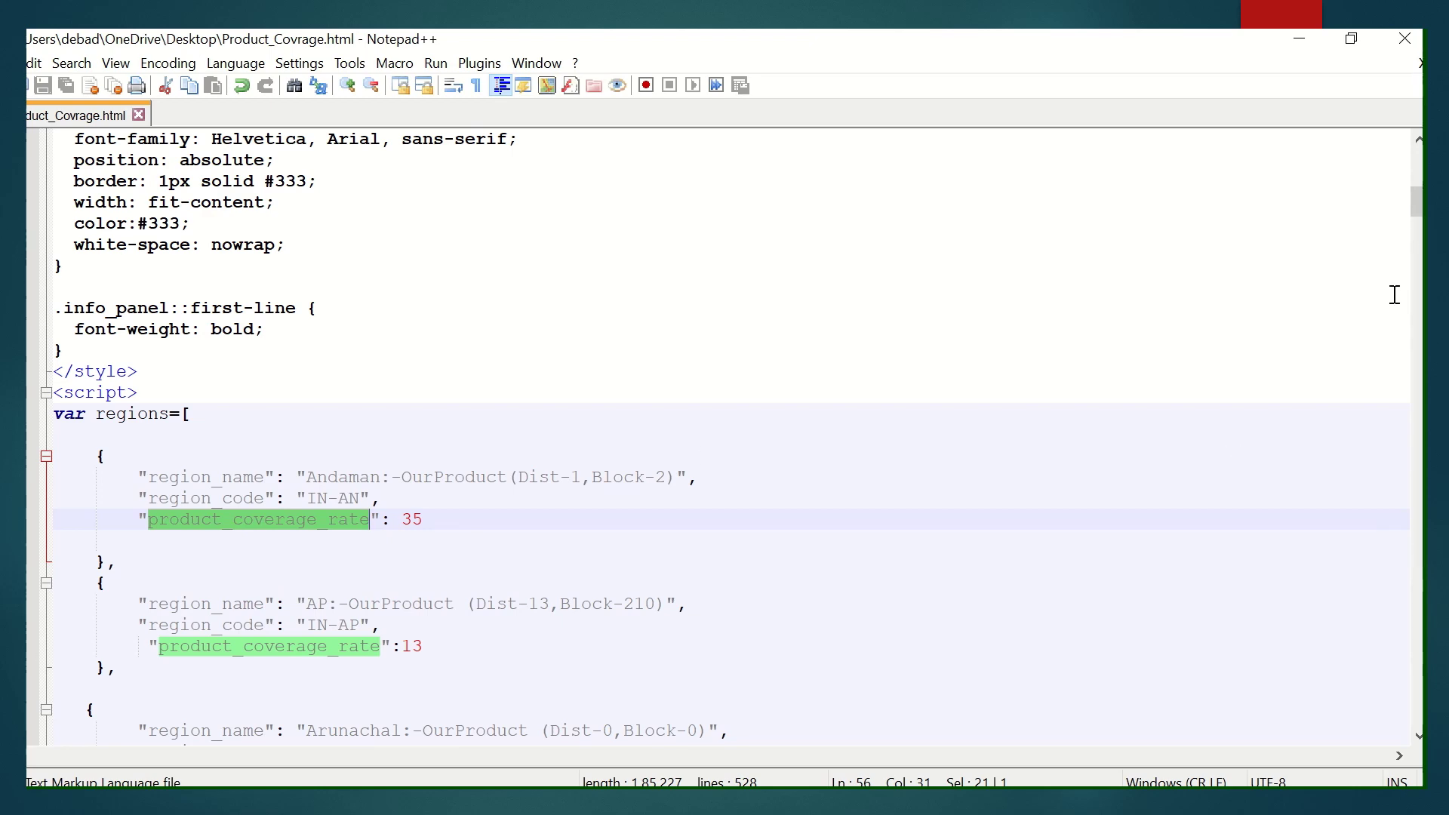
left_click_drag(1418, 211, 1418, 226)
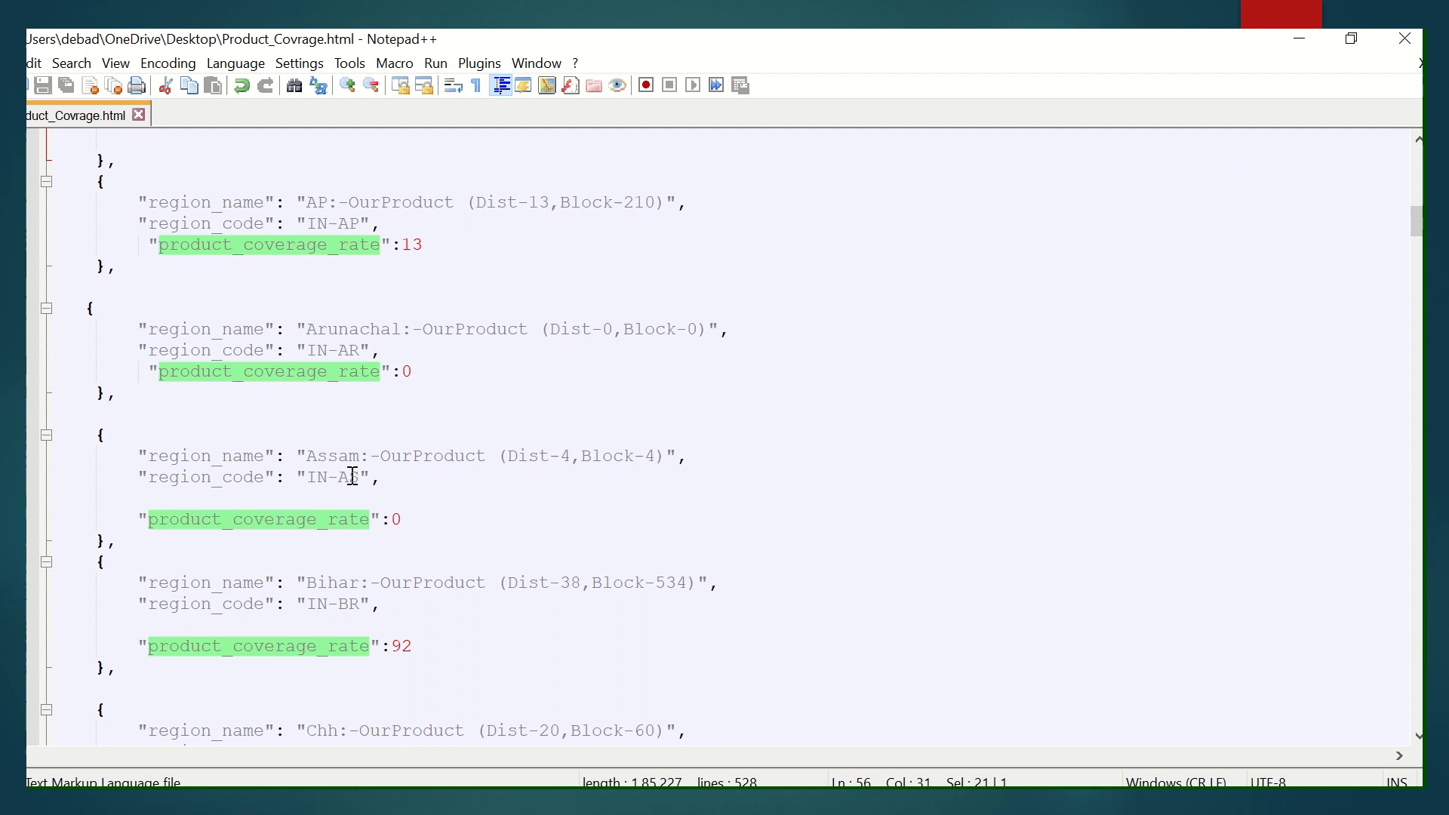
- Highlight 534, Dist, Block and product_coverage_rate in Bihar's entry, then return to the Chrome map
left_click(329, 582)
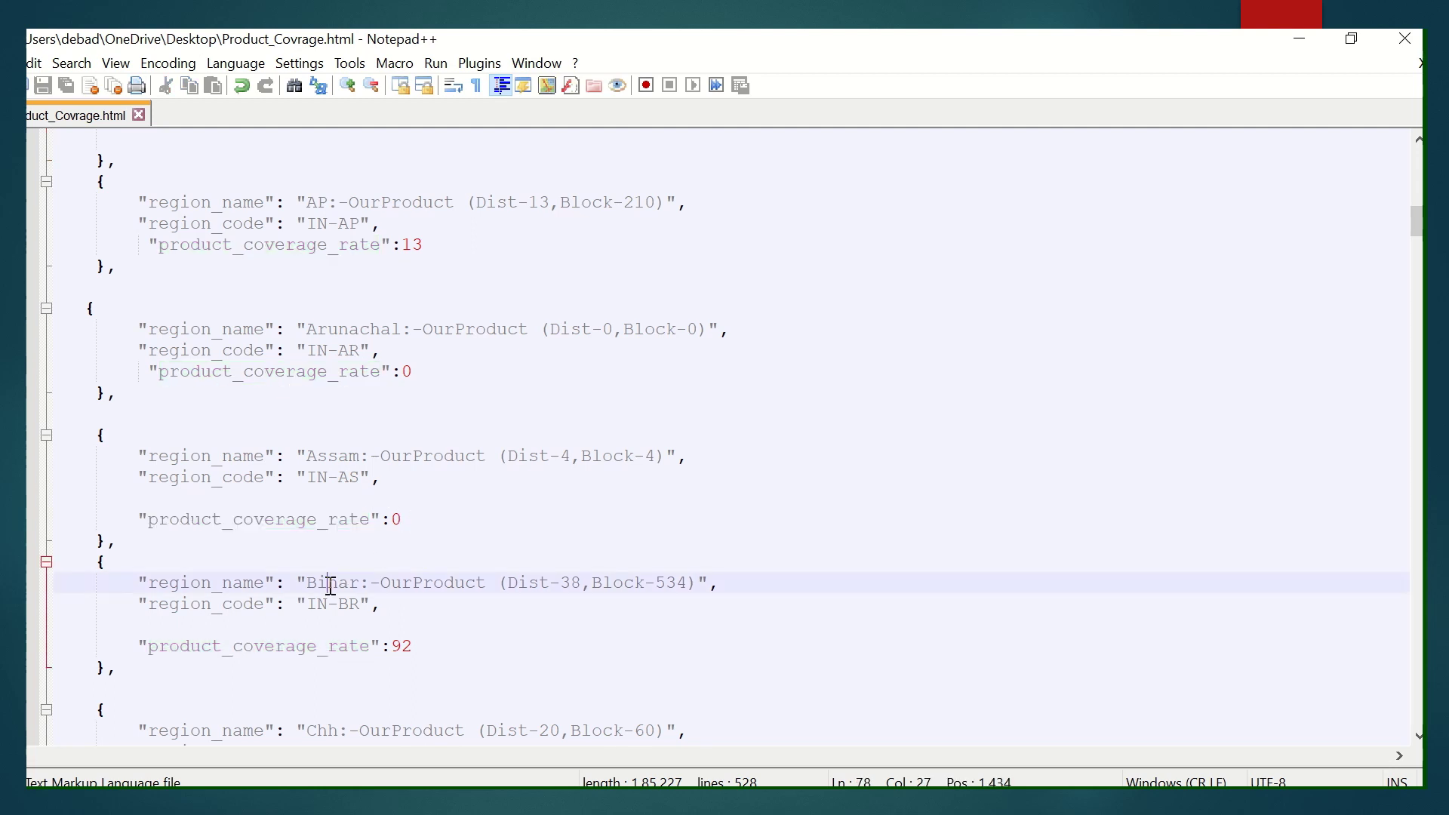
left_click(529, 582)
double_click(671, 584)
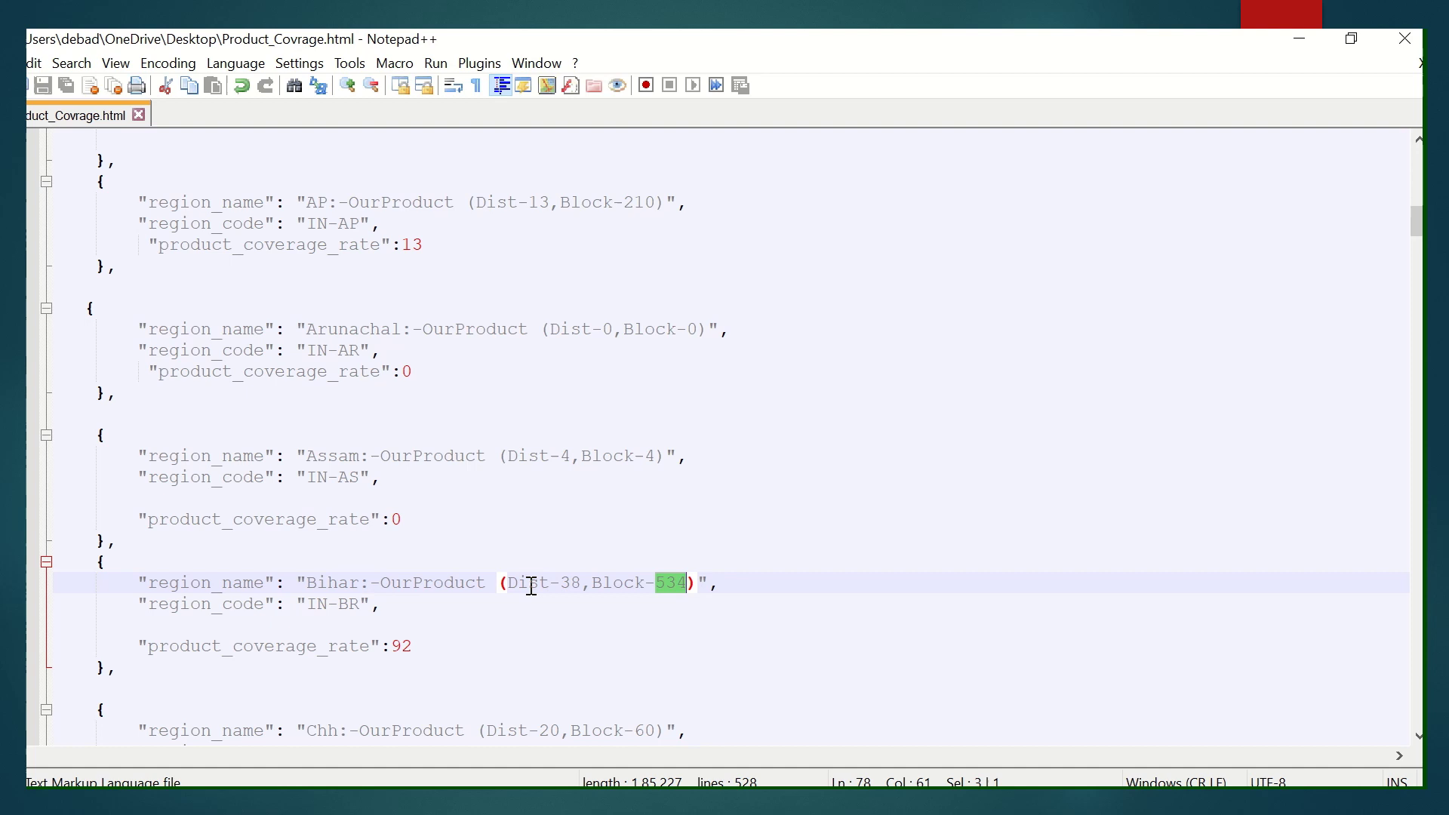
double_click(529, 586)
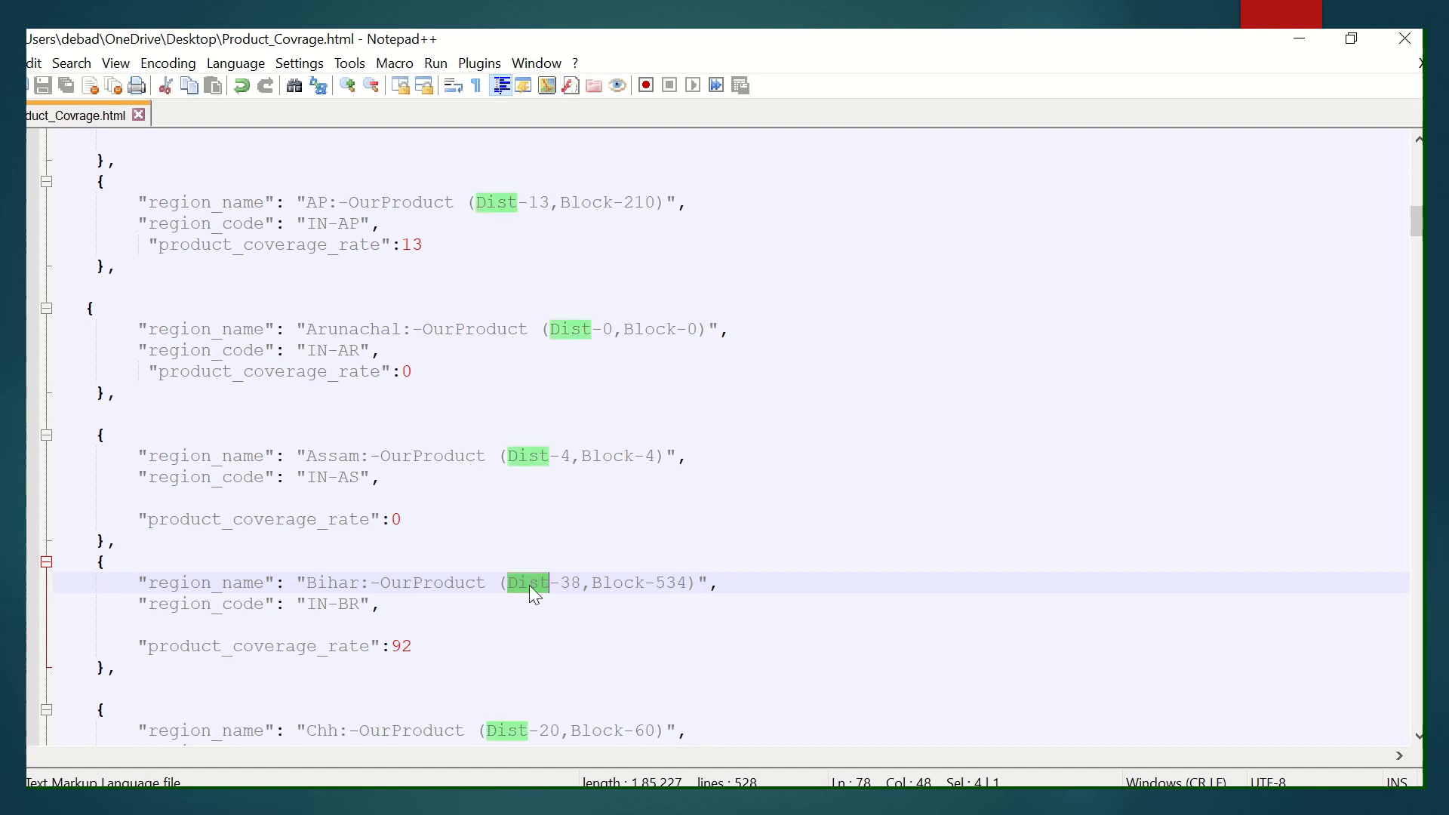
double_click(612, 583)
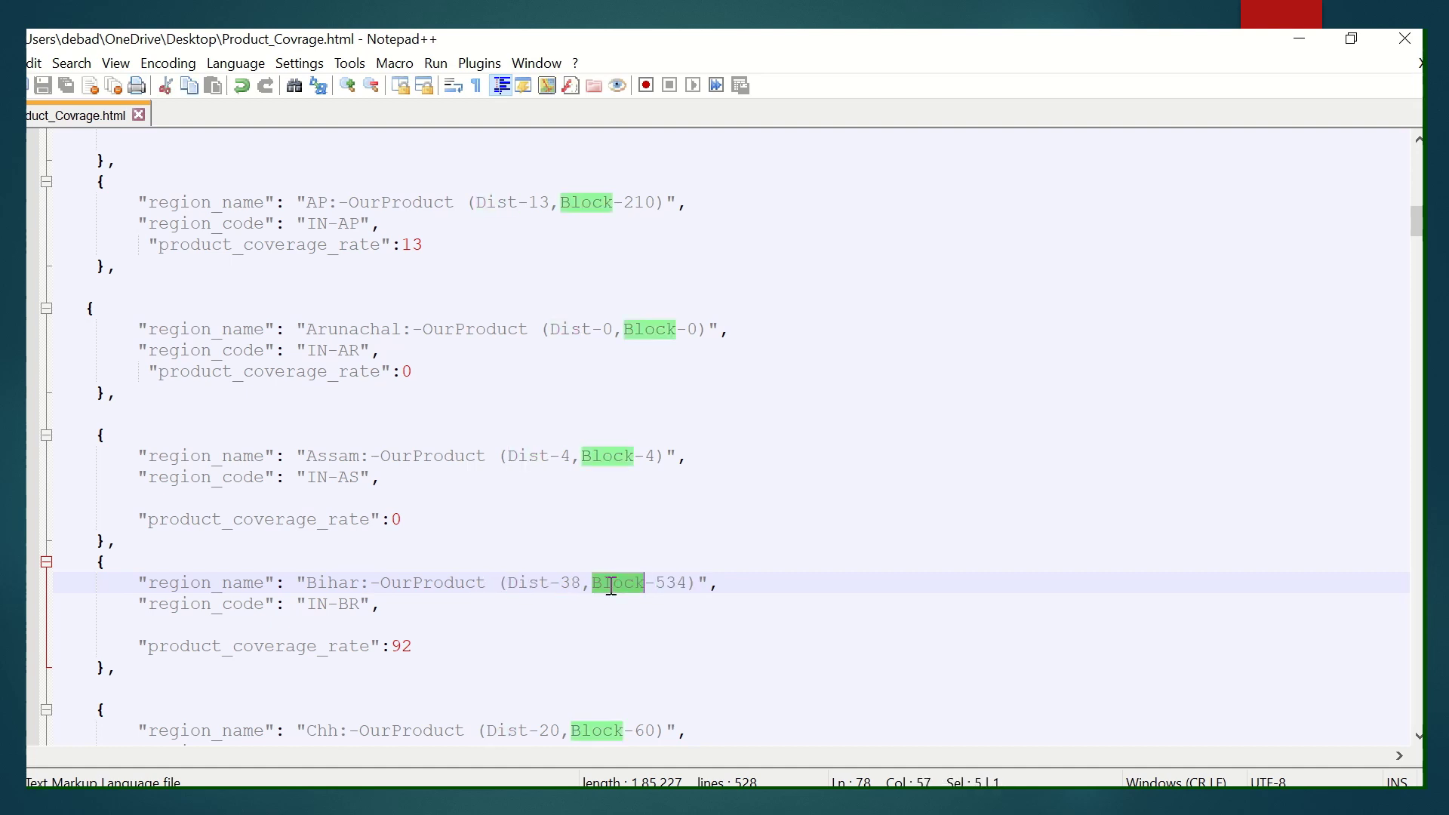
double_click(317, 646)
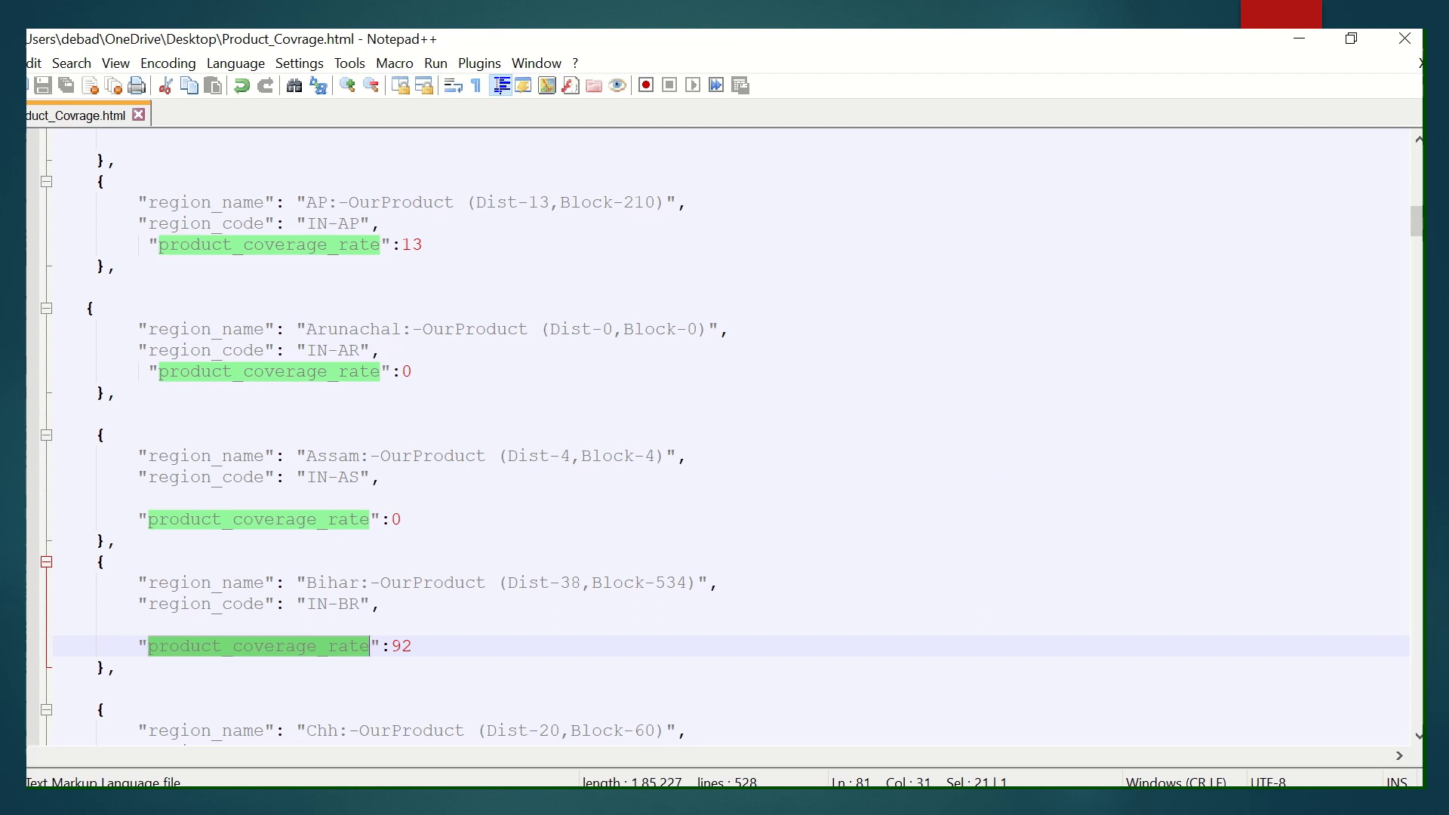
key("alt+Tab")
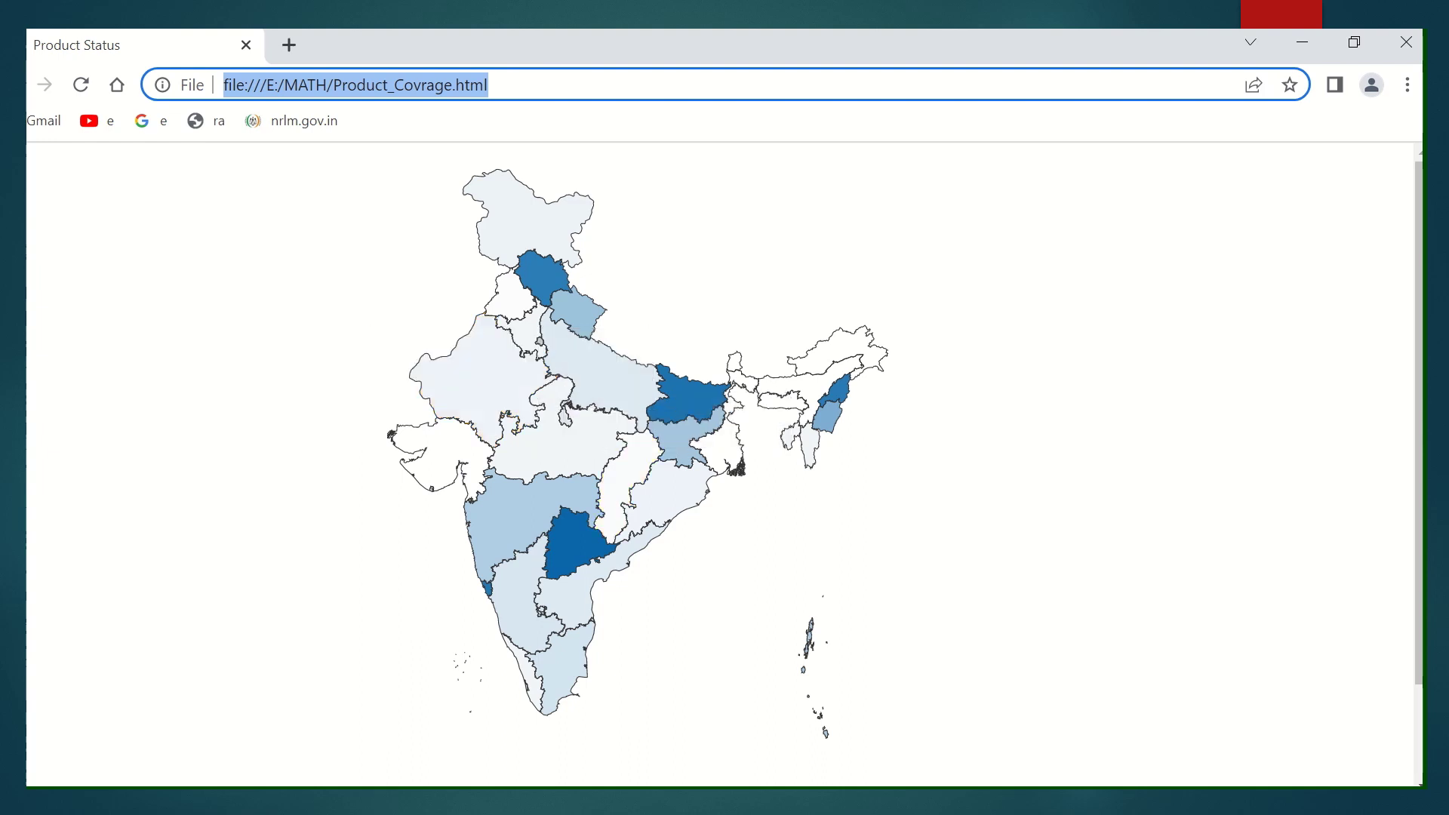
key("alt+Tab")
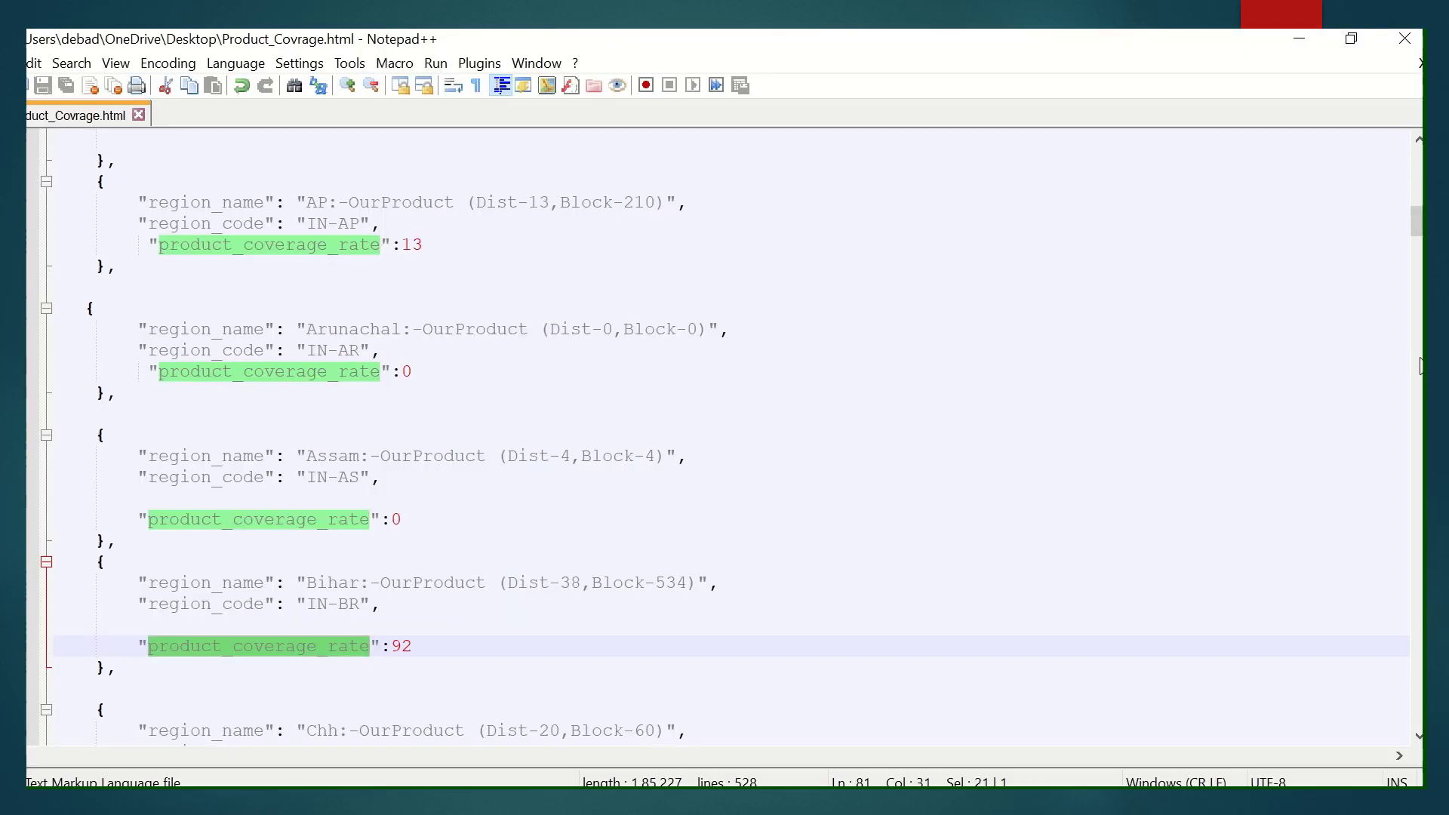
left_click_drag(1416, 232, 1415, 397)
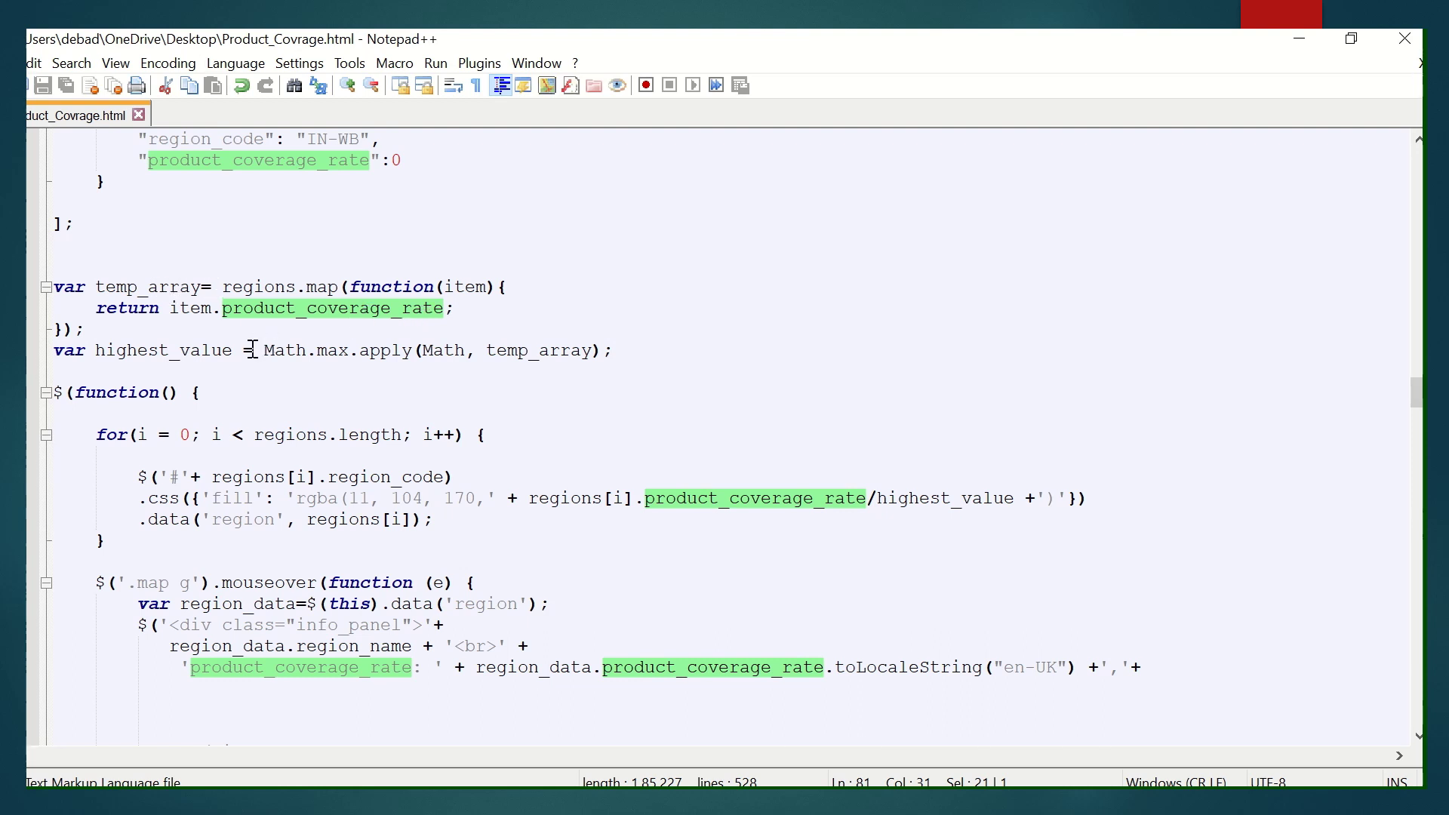
double_click(194, 351)
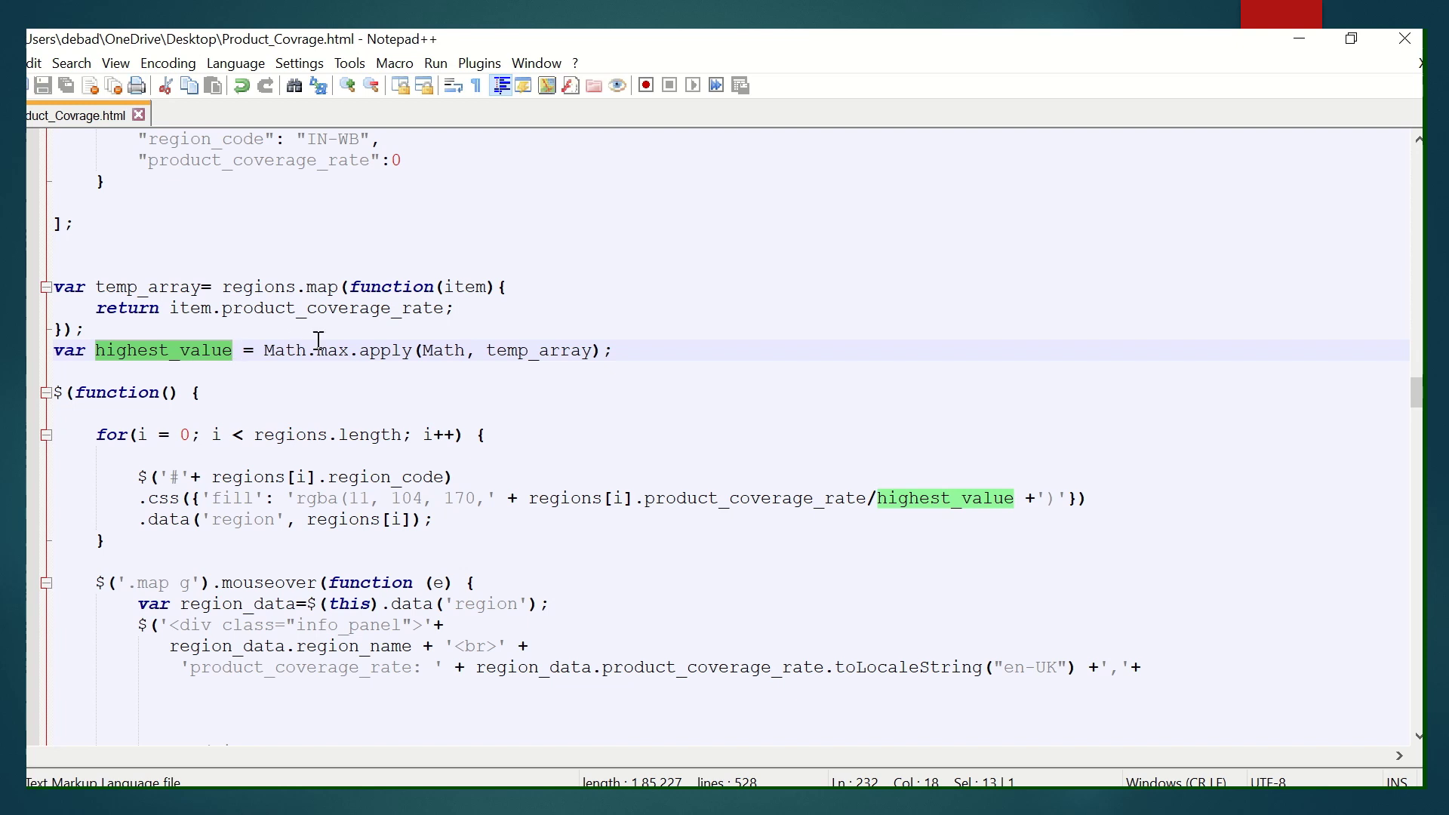
left_click(464, 350)
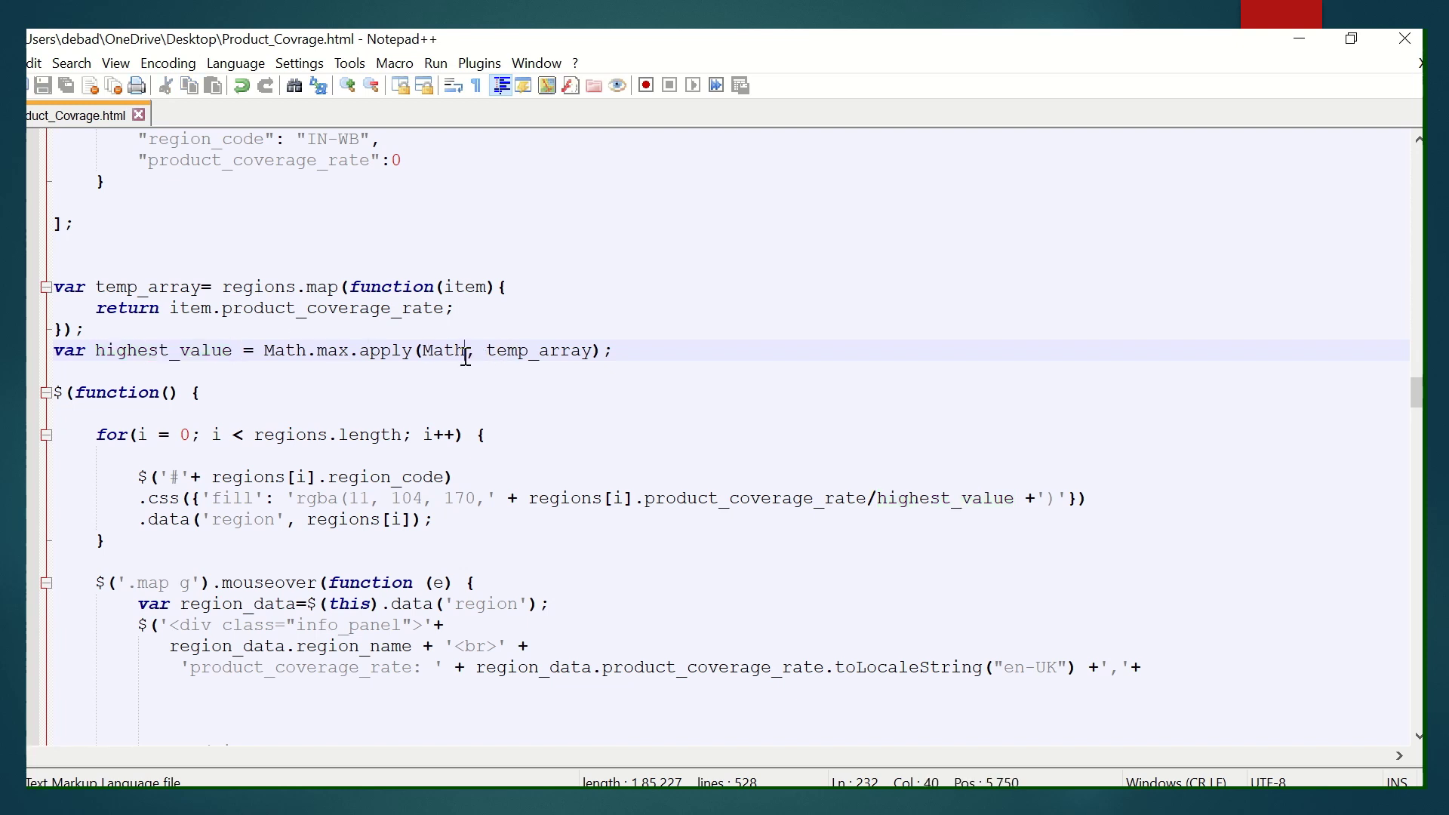
double_click(288, 435)
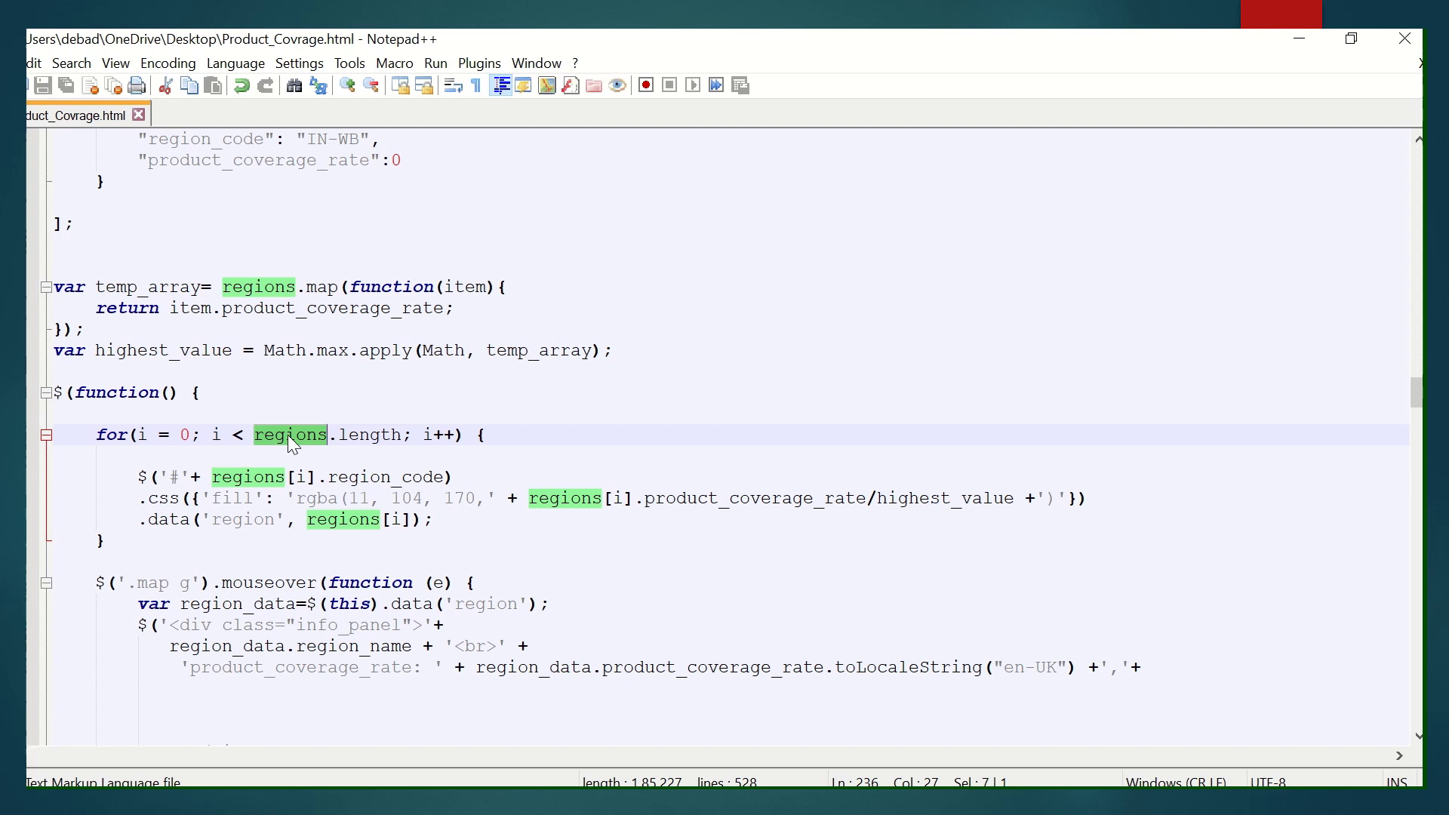
double_click(314, 500)
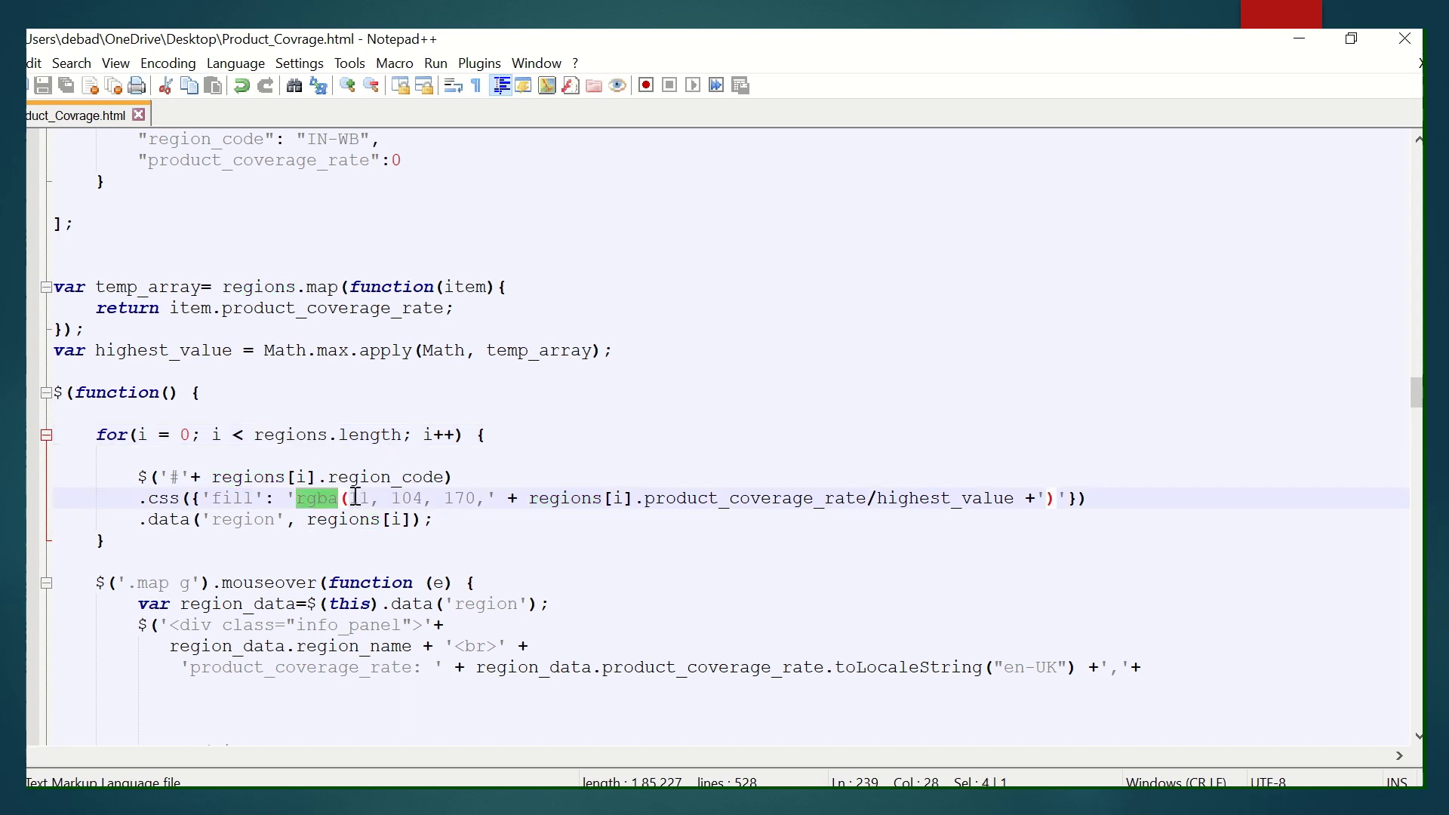
left_click_drag(350, 498, 481, 498)
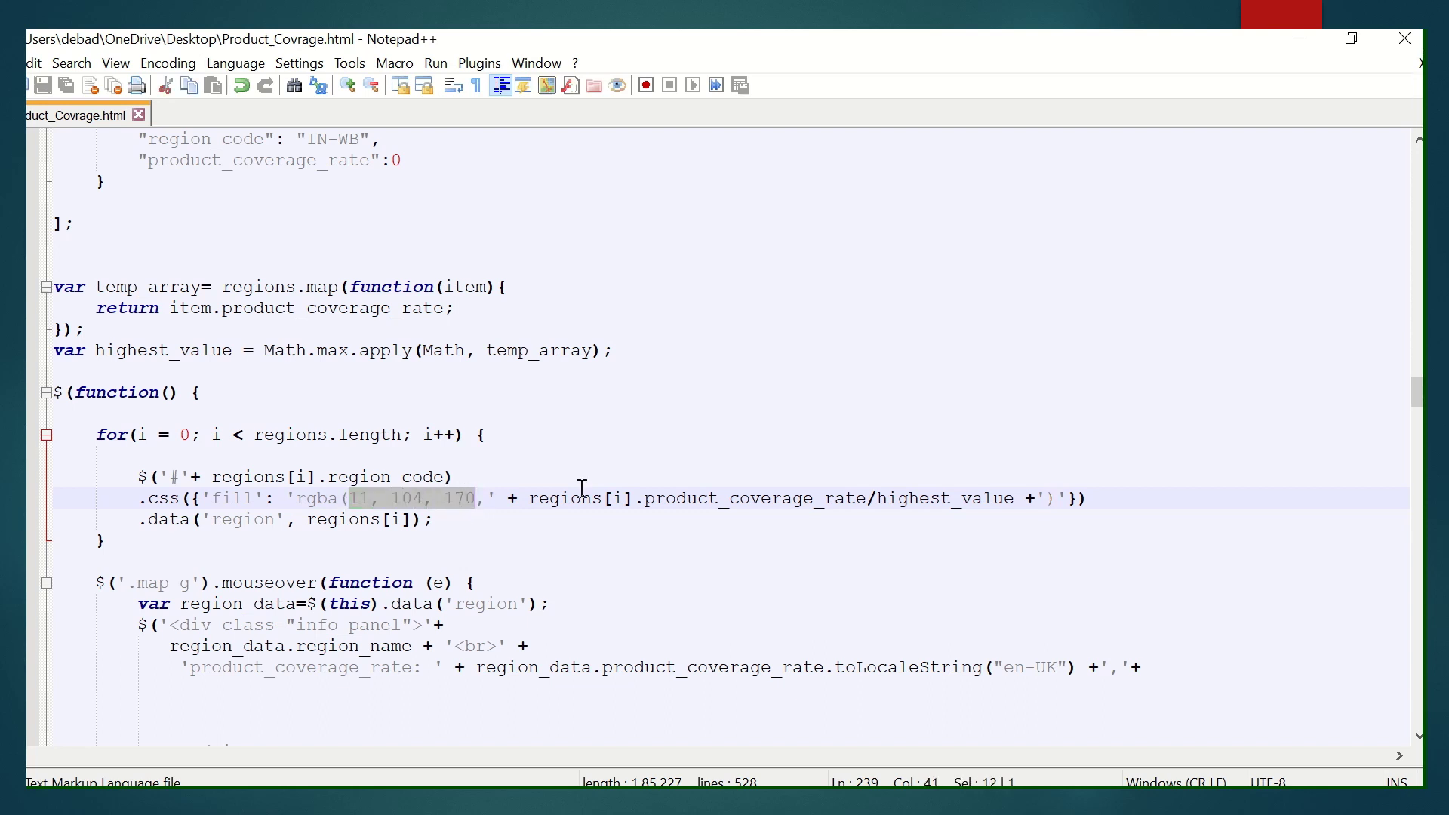
double_click(652, 499)
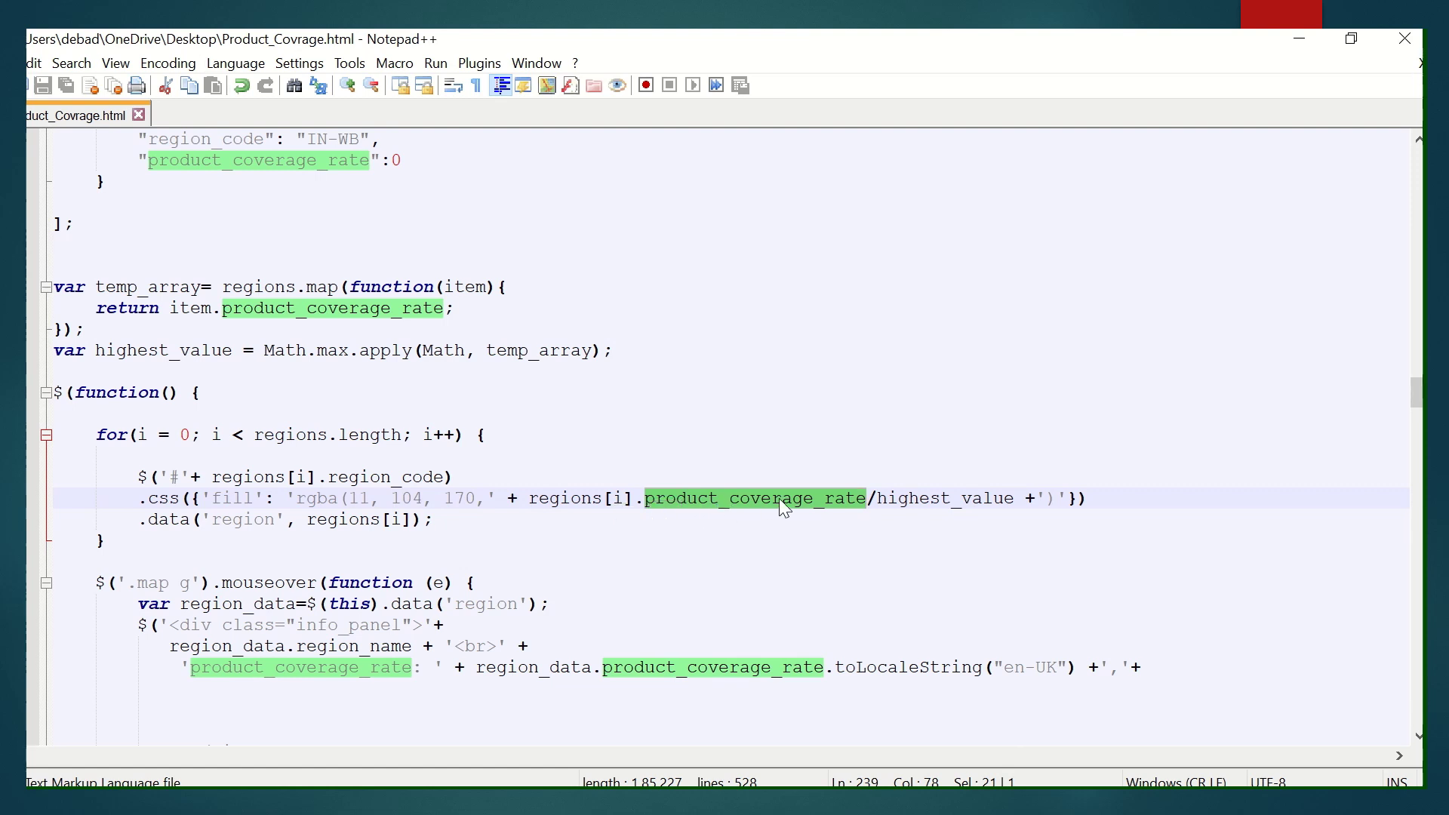
double_click(919, 498)
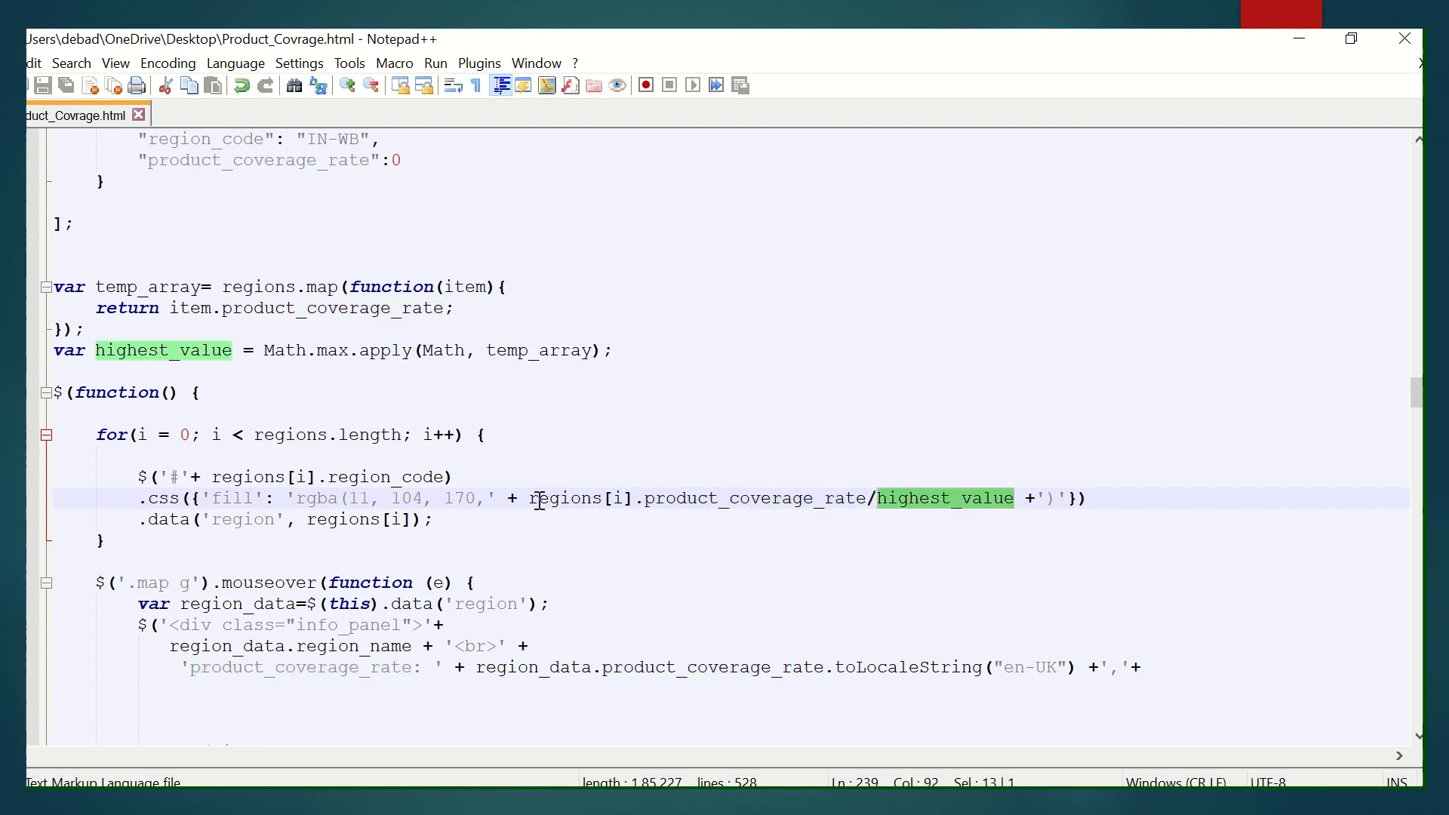
double_click(725, 498)
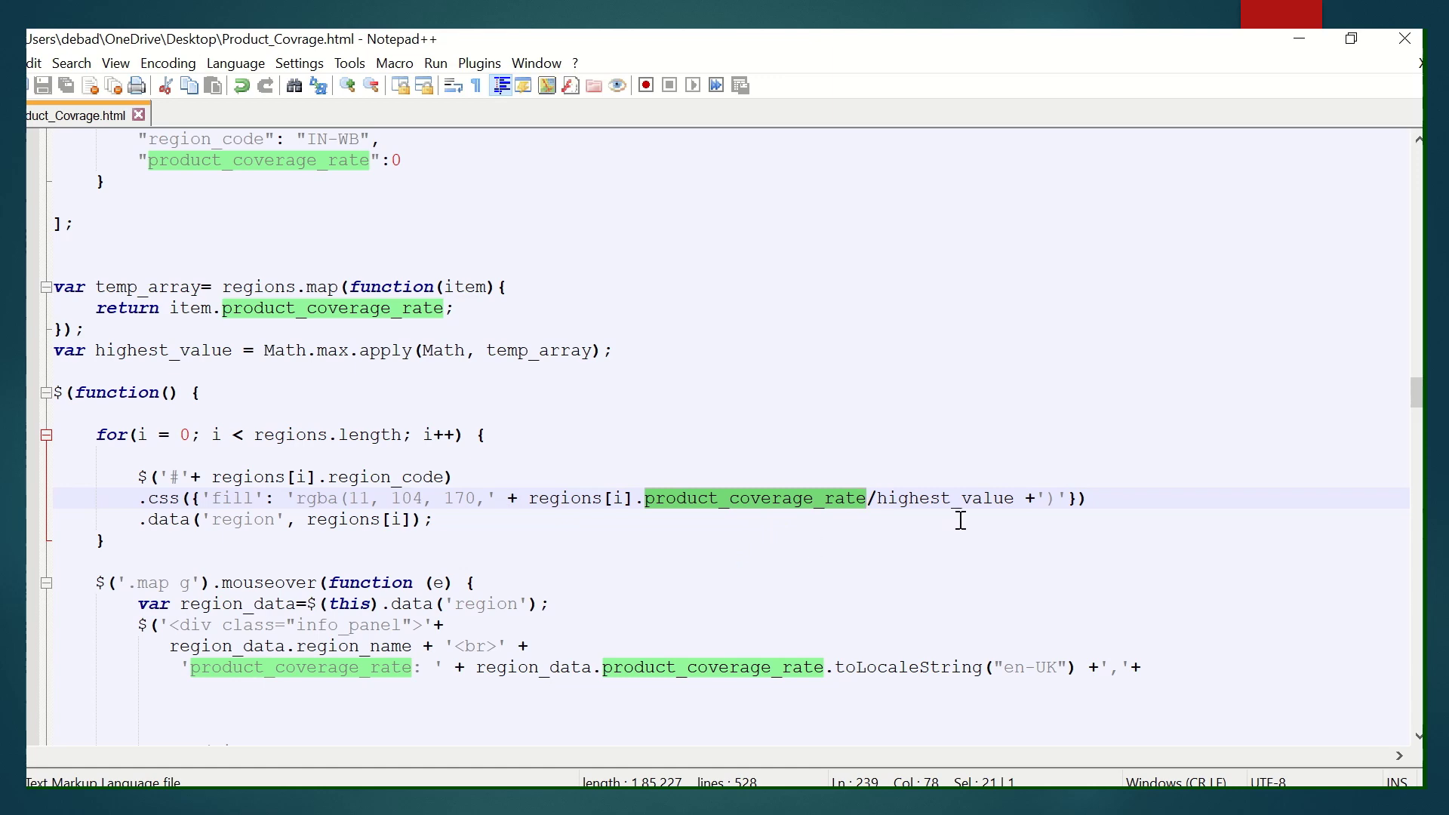
left_click_drag(1416, 402, 1415, 408)
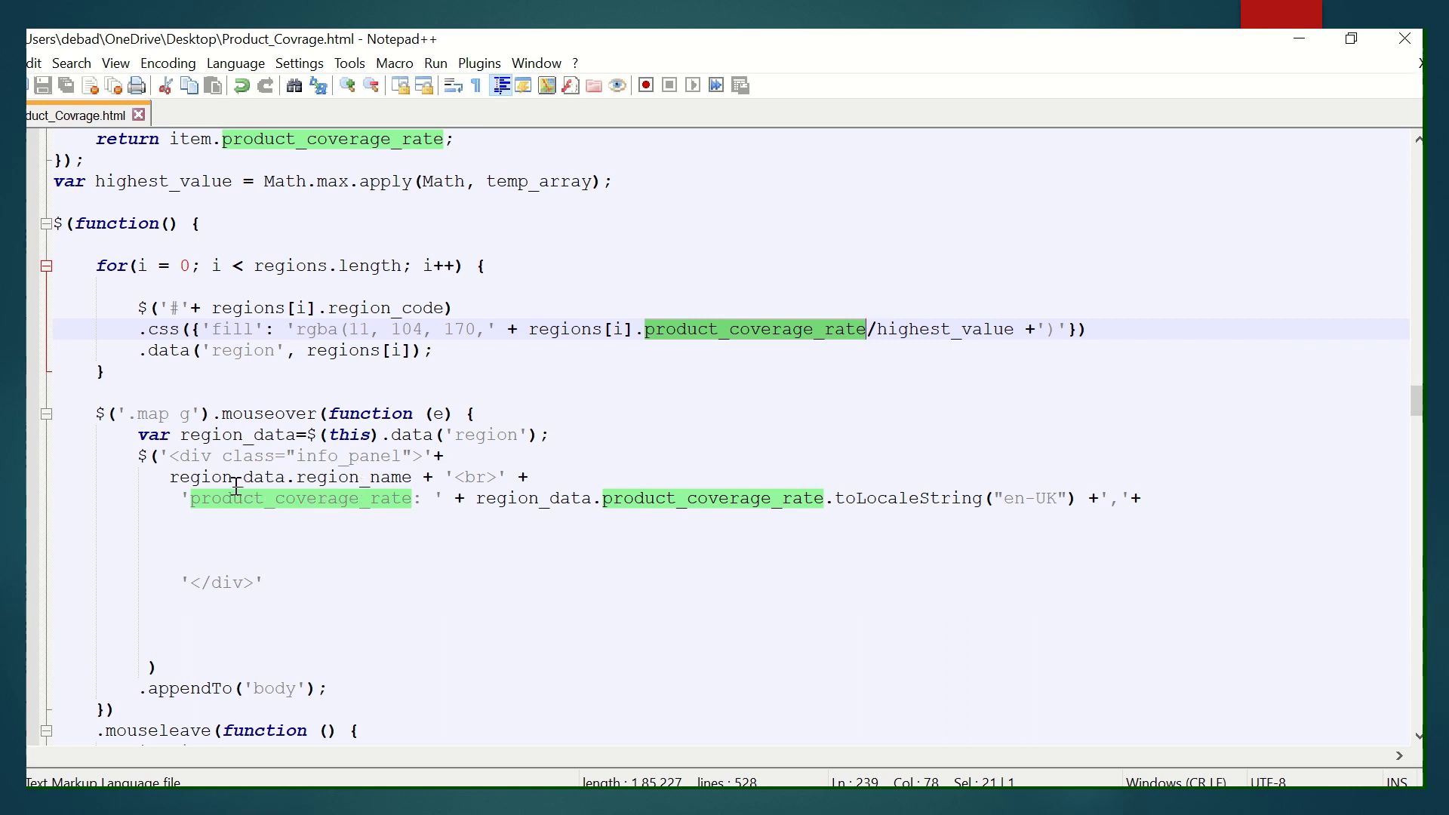
double_click(369, 477)
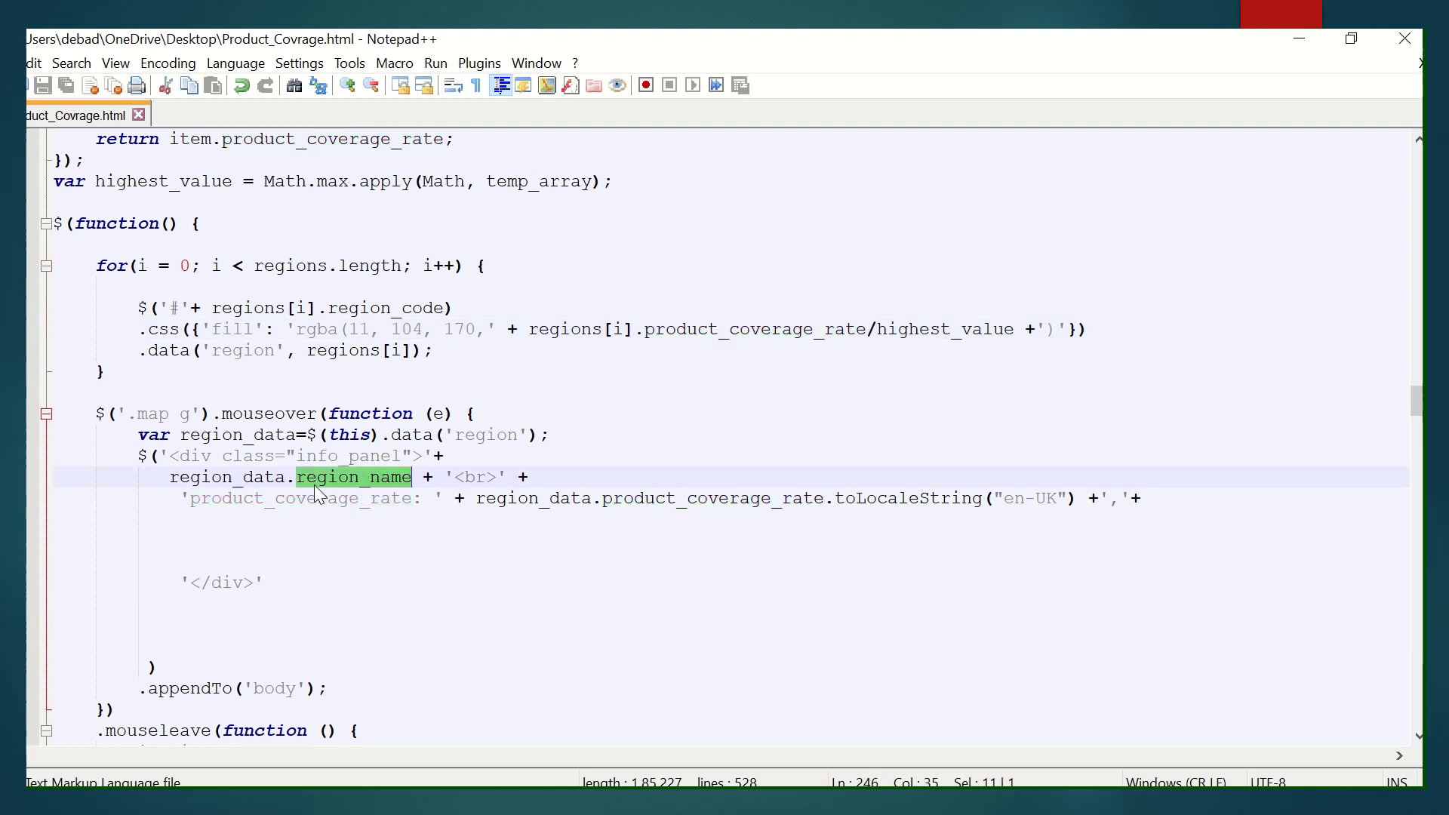
left_click(230, 479)
double_click(230, 478)
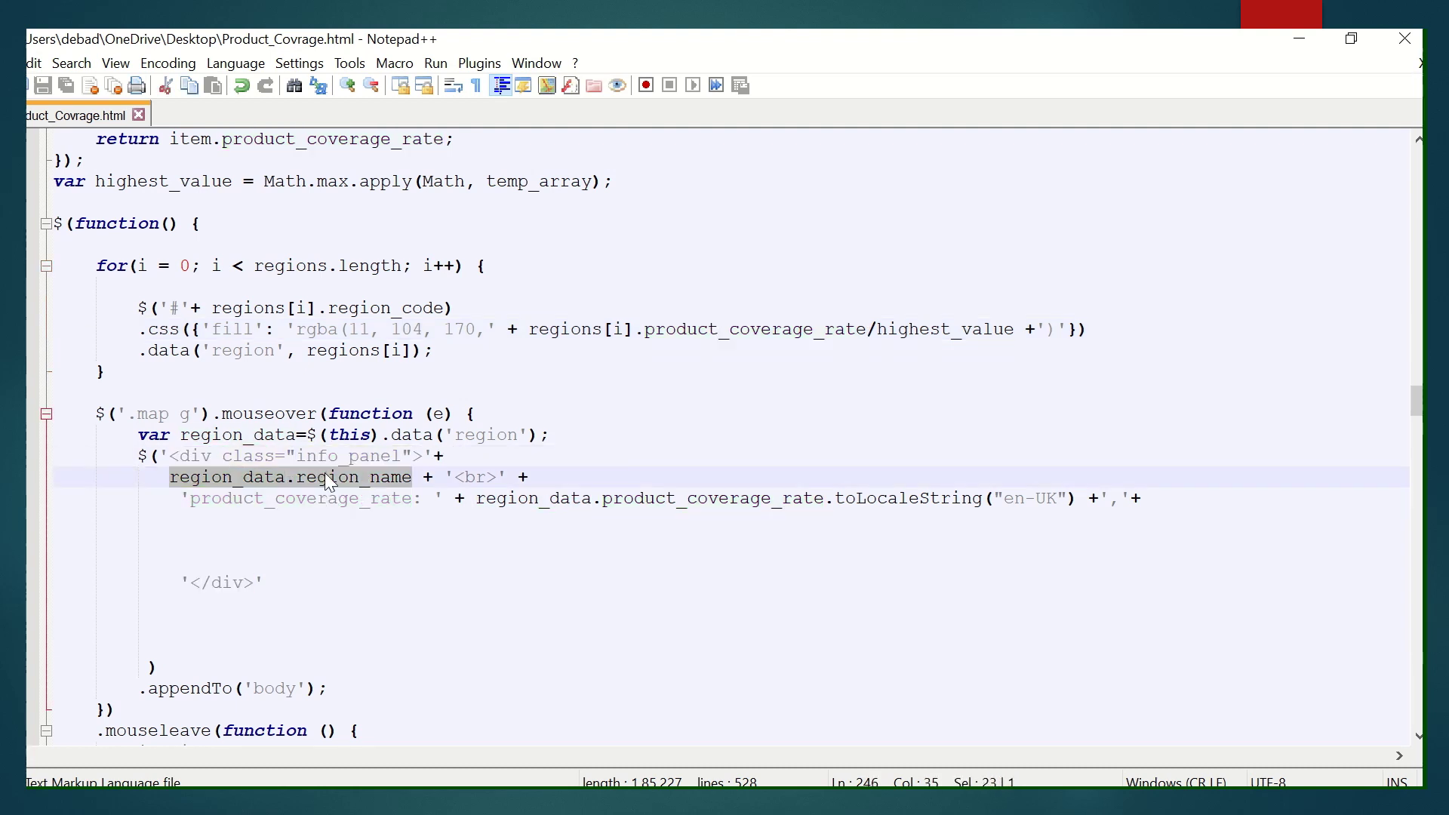
left_click(326, 476)
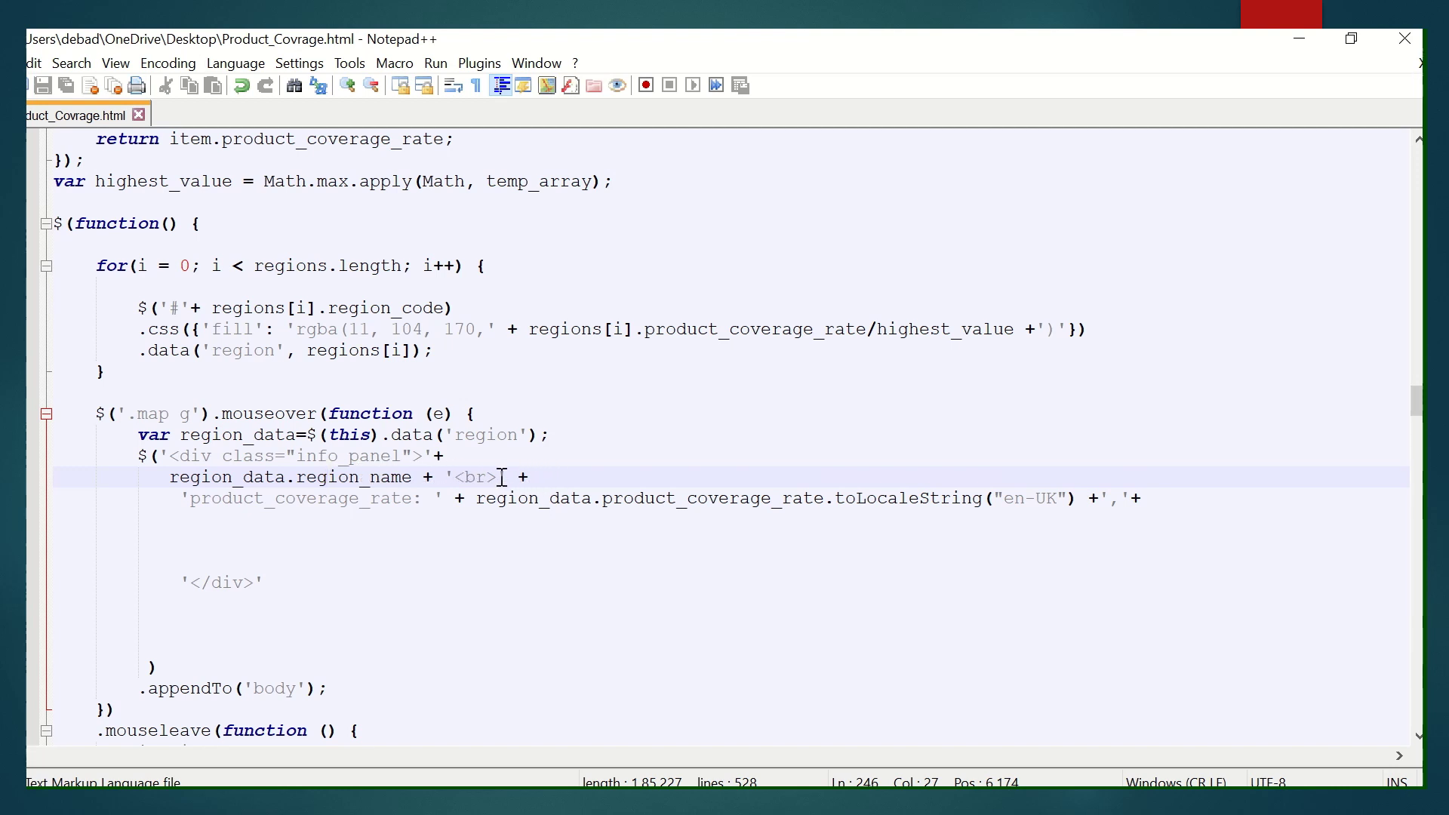
double_click(345, 500)
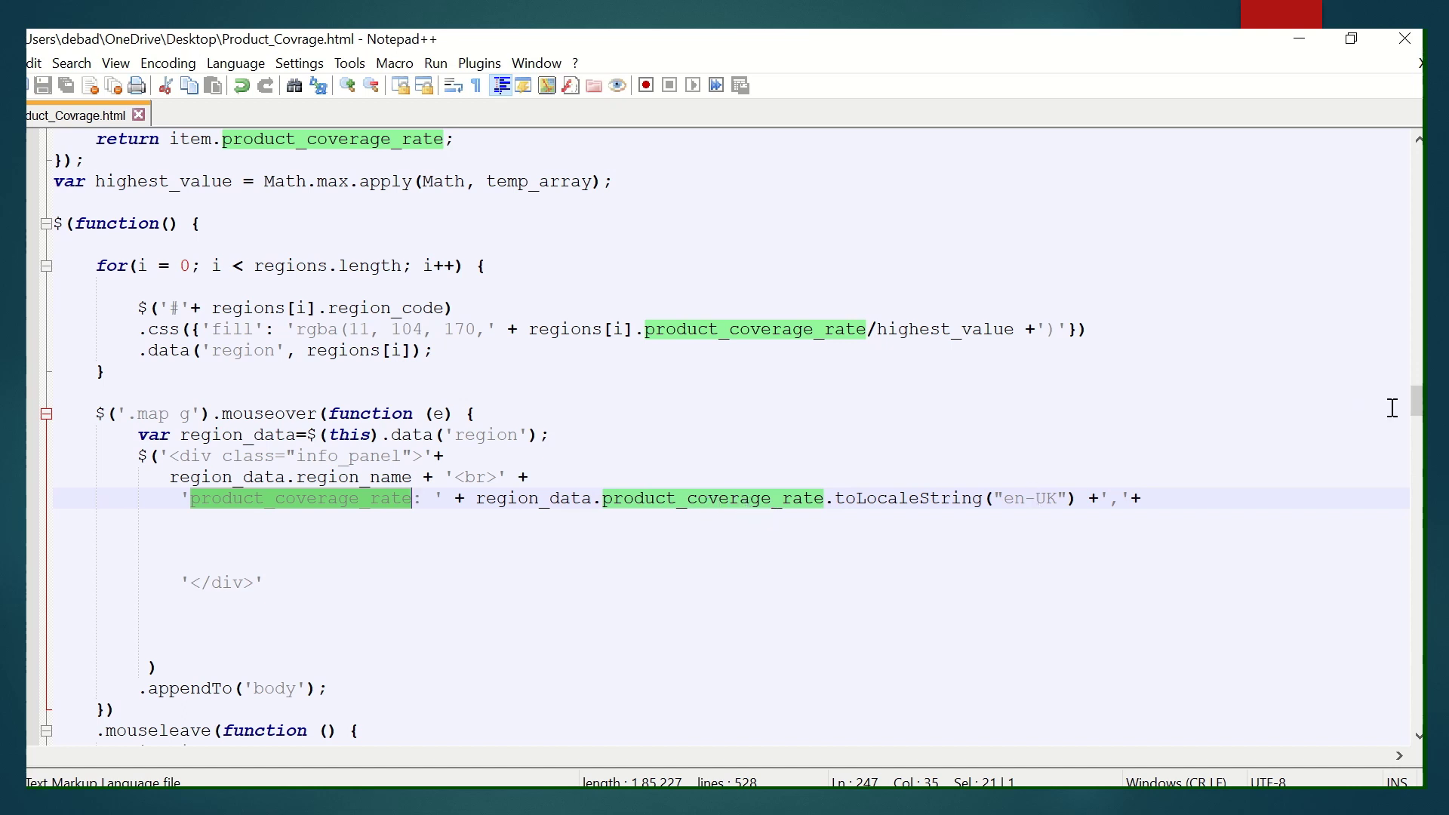
left_click_drag(1417, 403, 1417, 421)
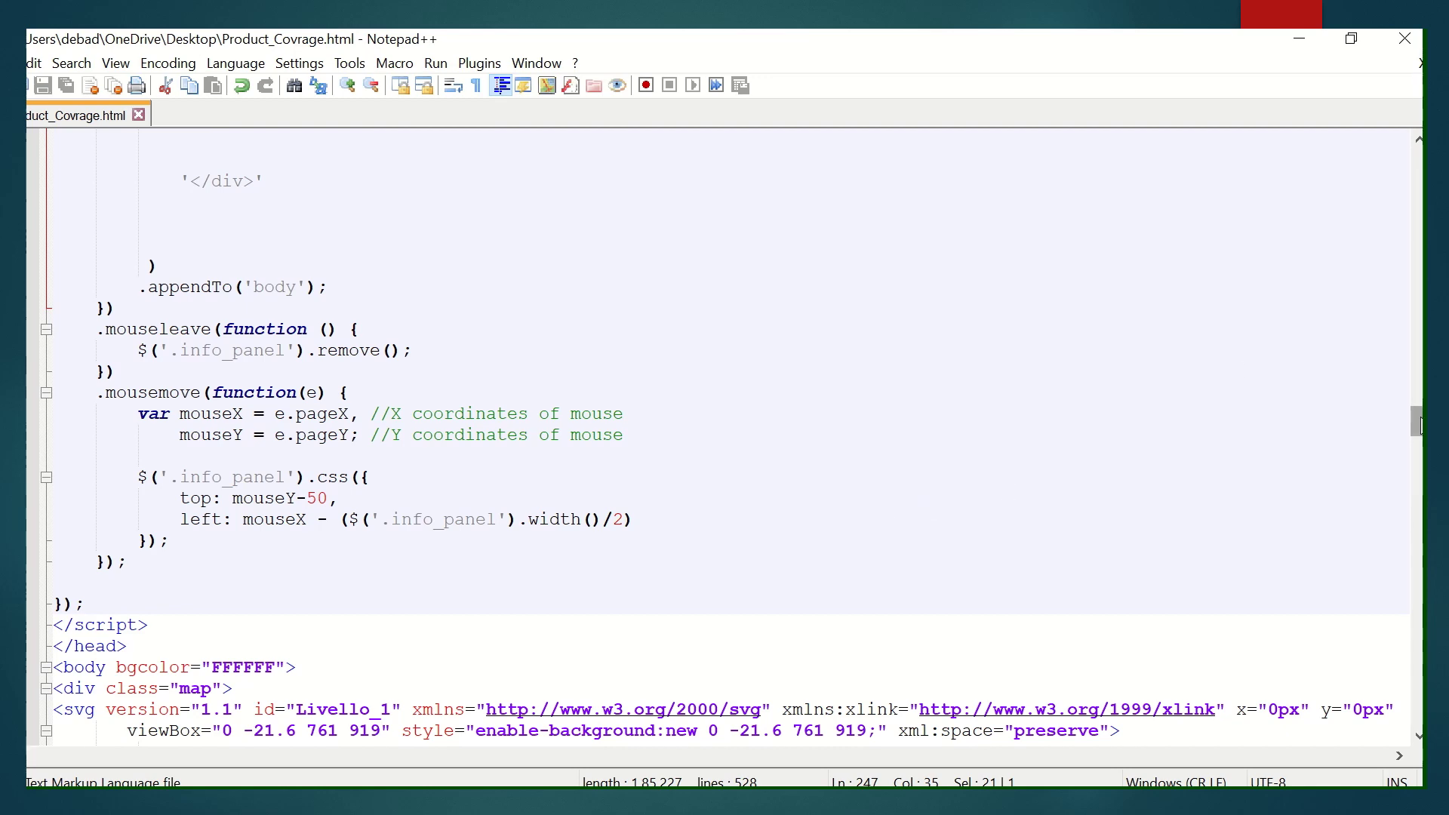
left_click_drag(1418, 425, 1418, 445)
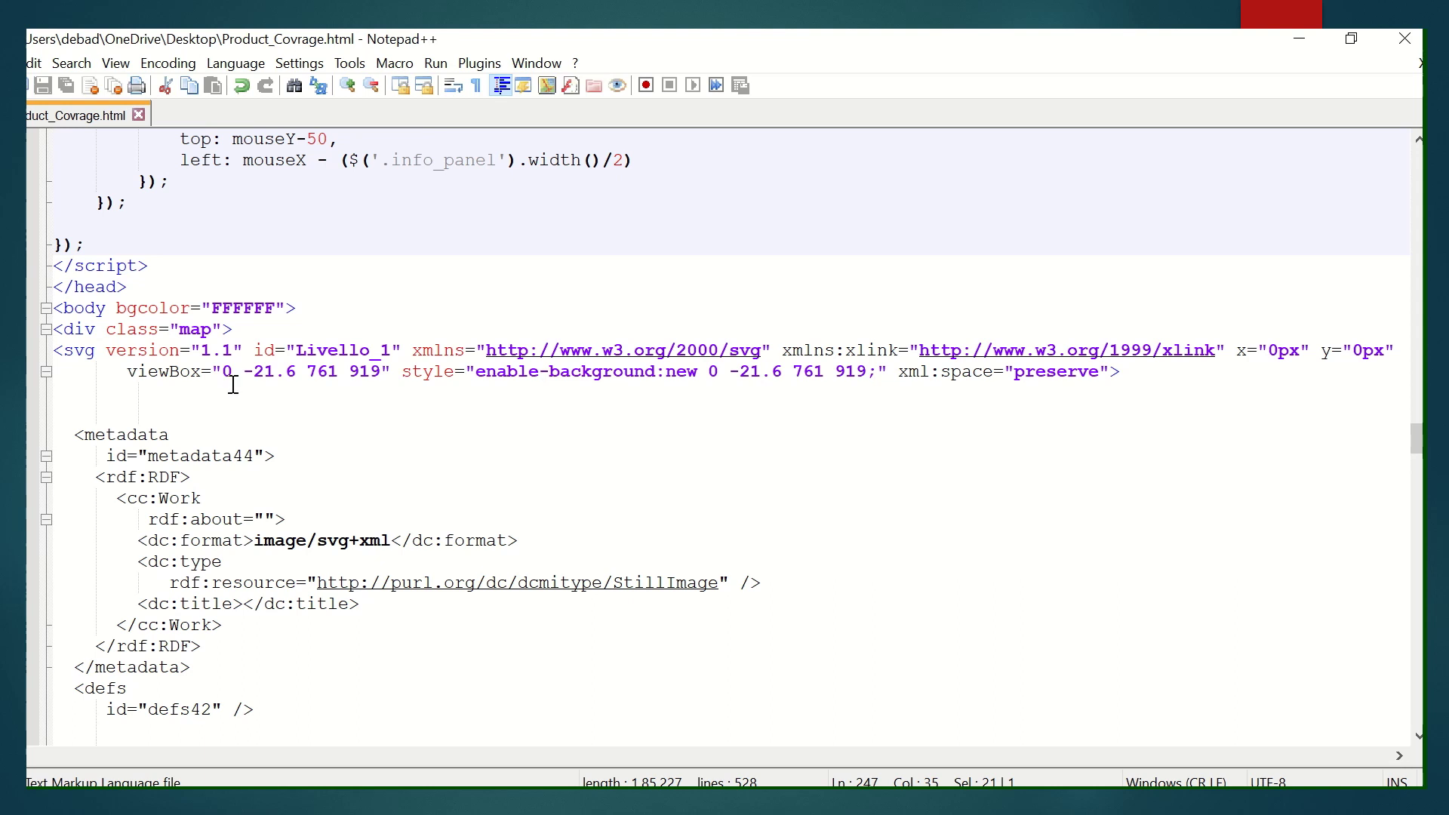
double_click(79, 350)
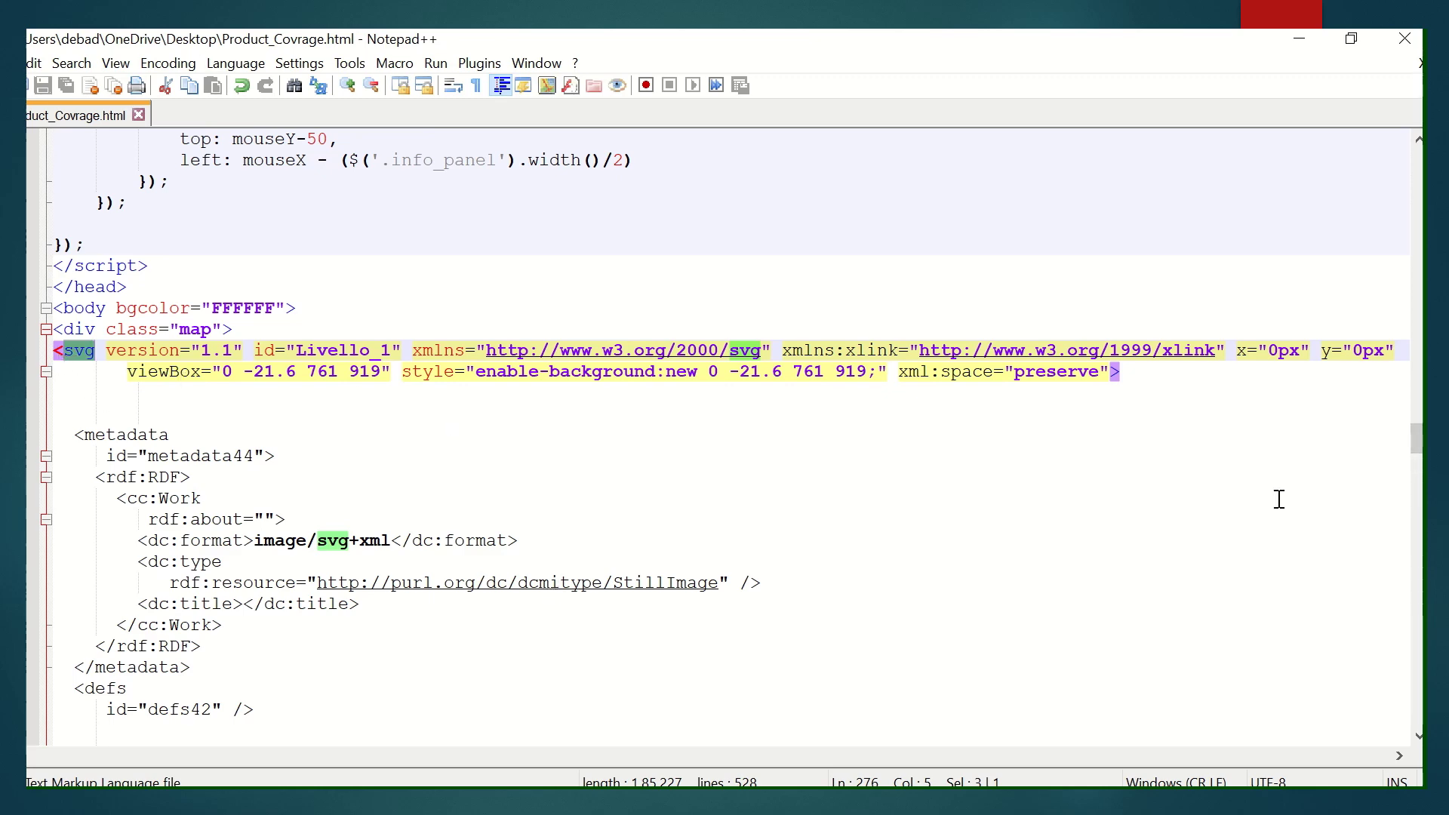
left_click_drag(1415, 439, 1416, 473)
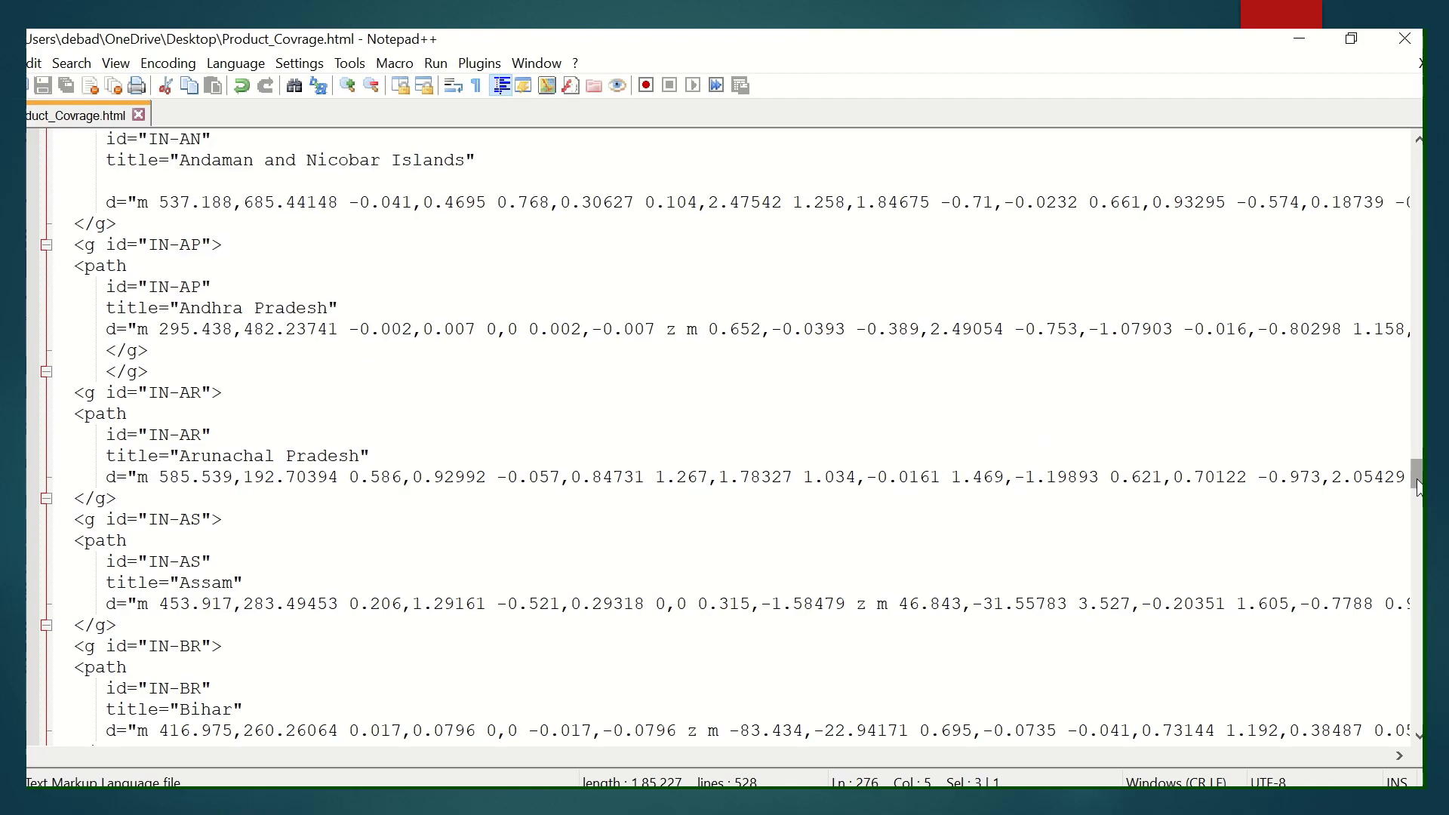
left_click_drag(1416, 473, 1415, 702)
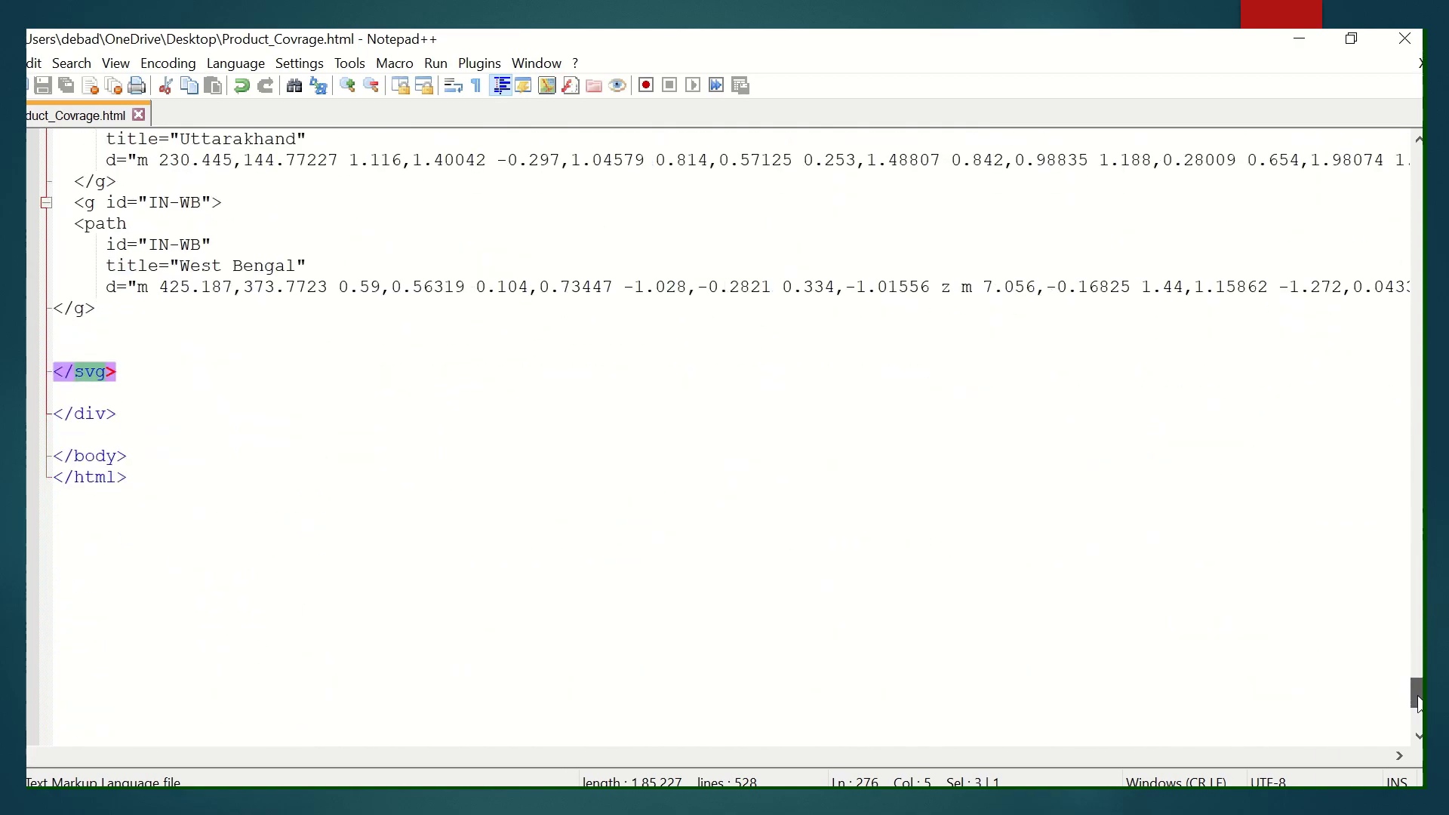
left_click_drag(1415, 702, 1405, 401)
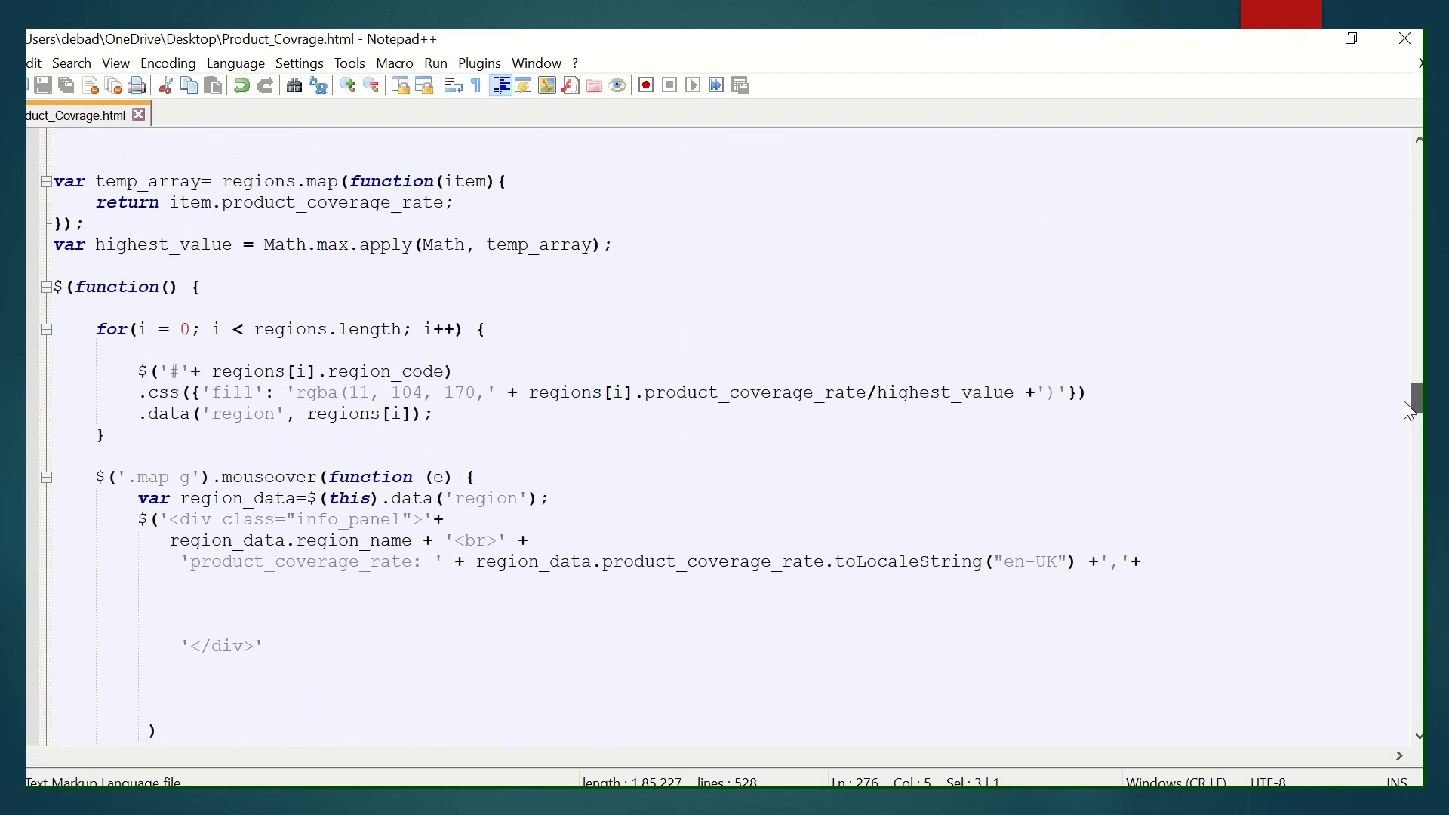
scroll(1395, 386, "up", 4)
scroll(1388, 376, "up", 4)
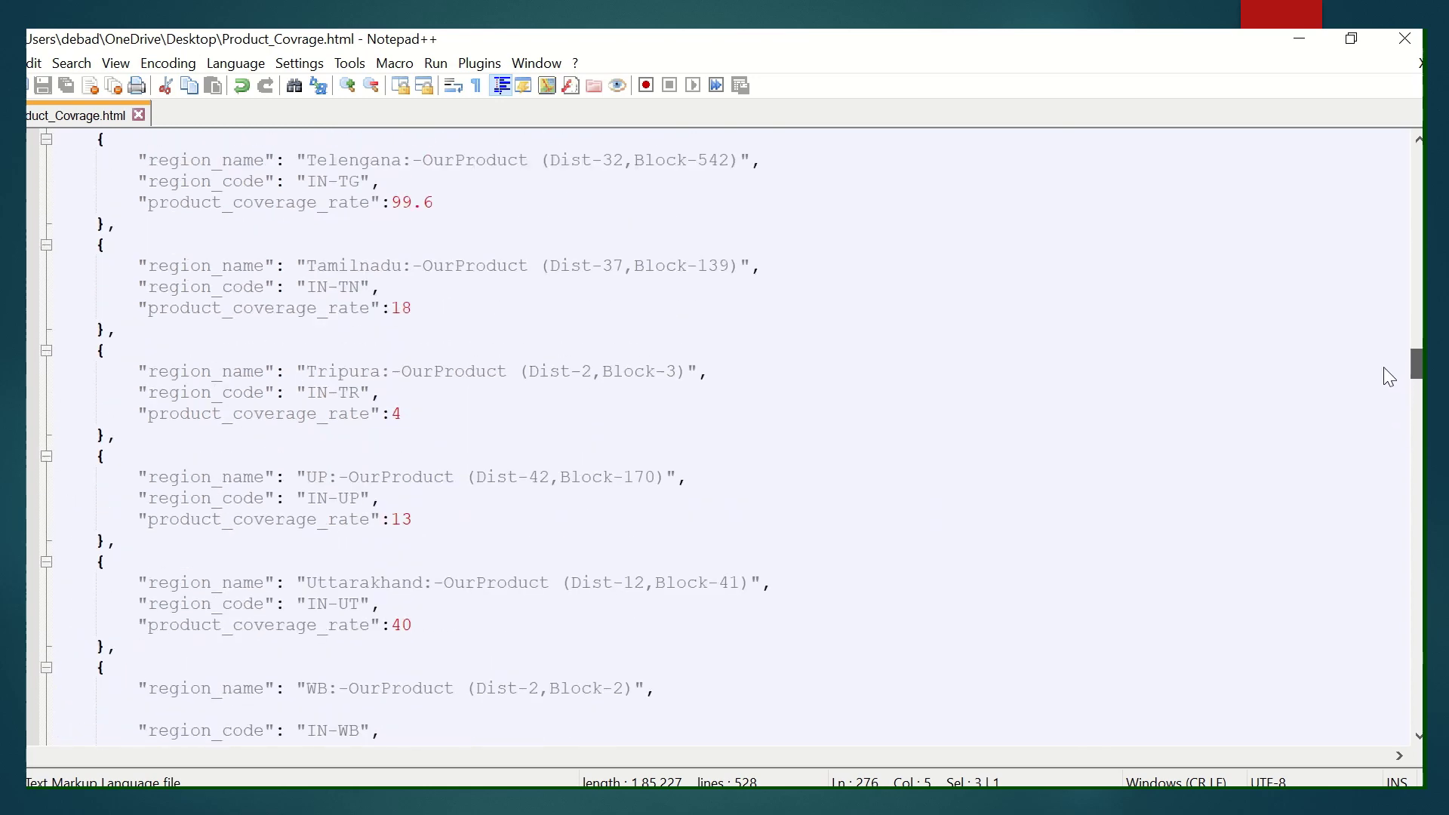
scroll(1384, 367, "up", 4)
scroll(1381, 345, "up", 3)
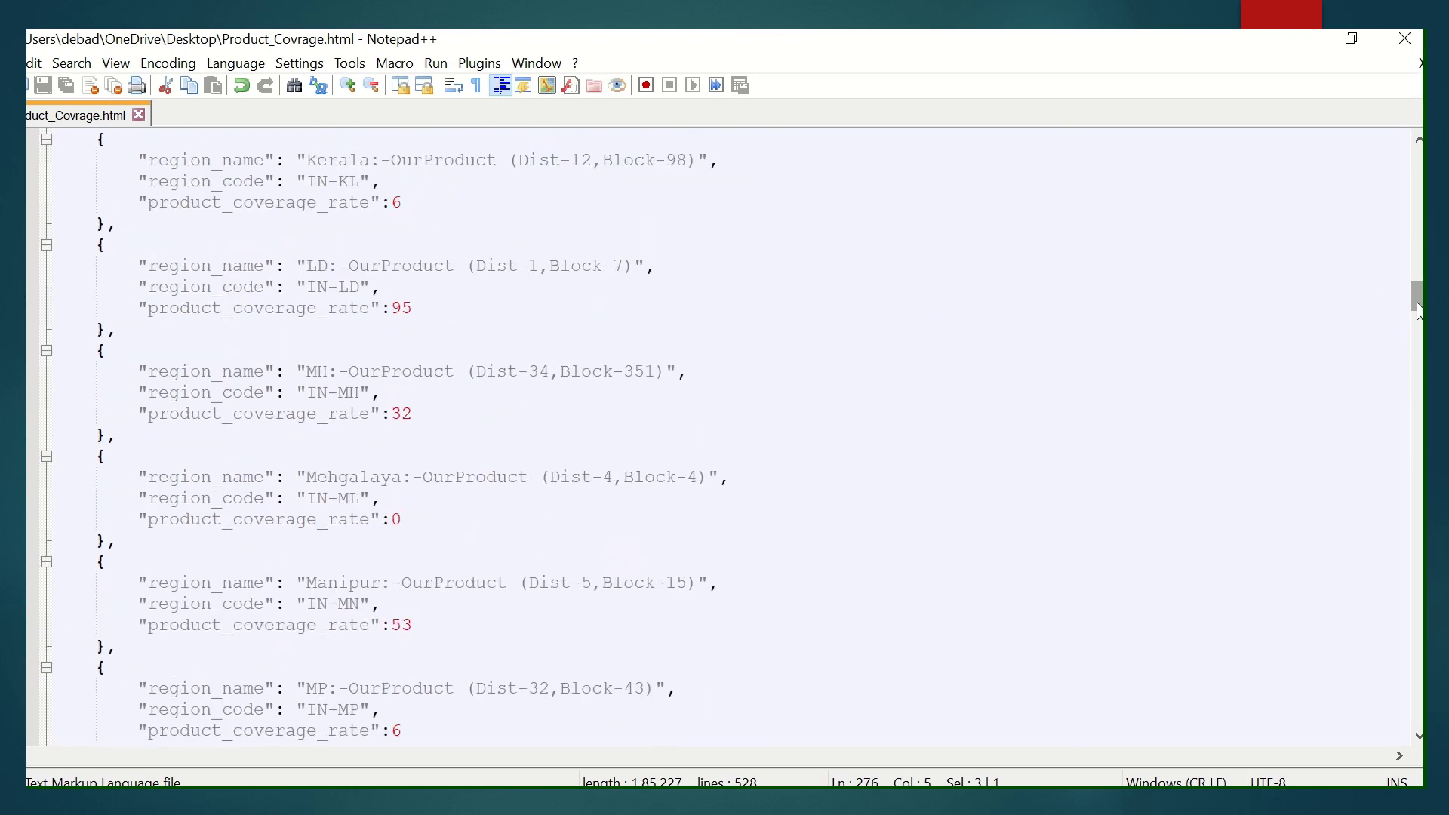
left_click_drag(1416, 306, 1409, 147)
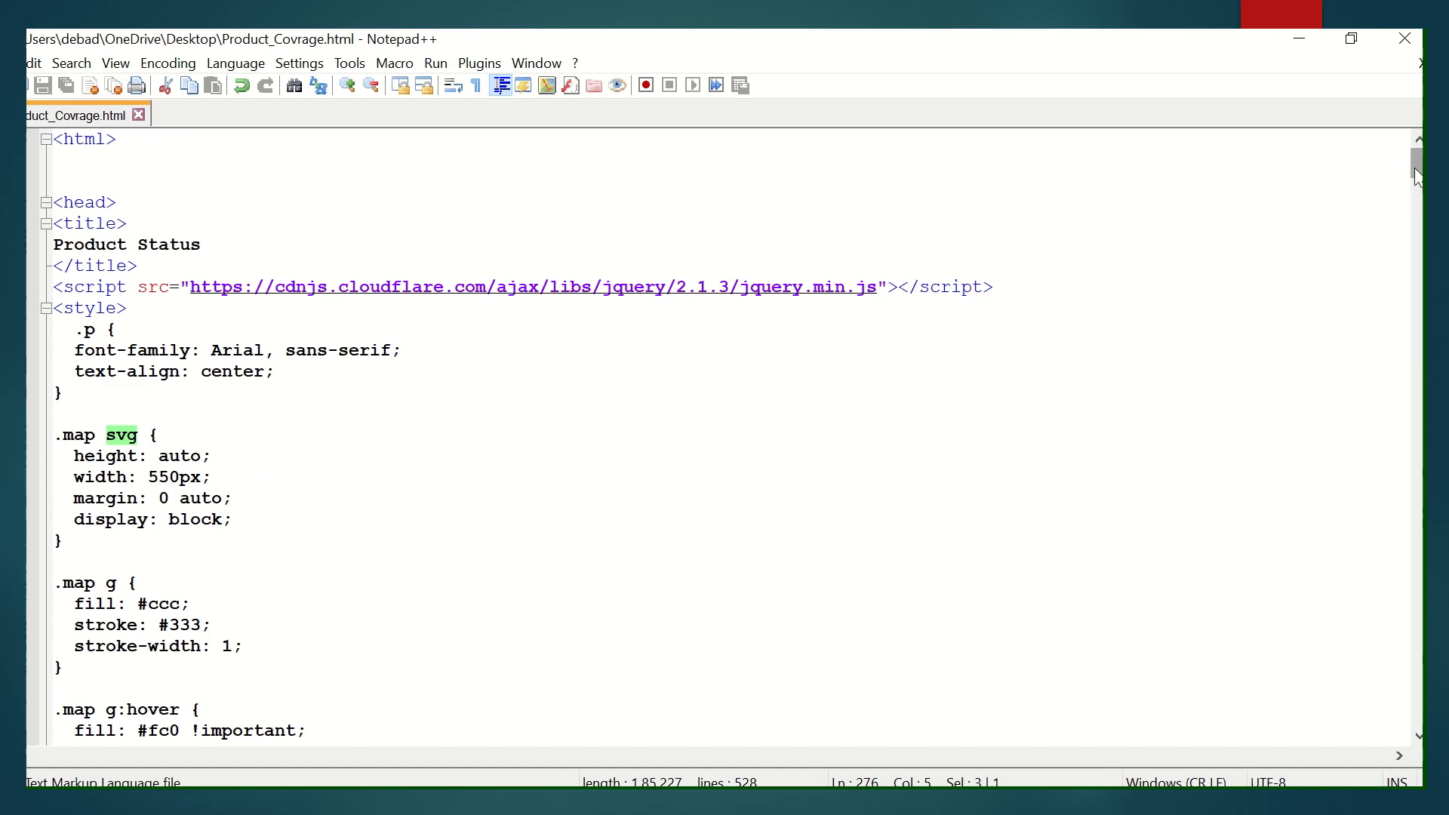
left_click_drag(1415, 171, 1415, 195)
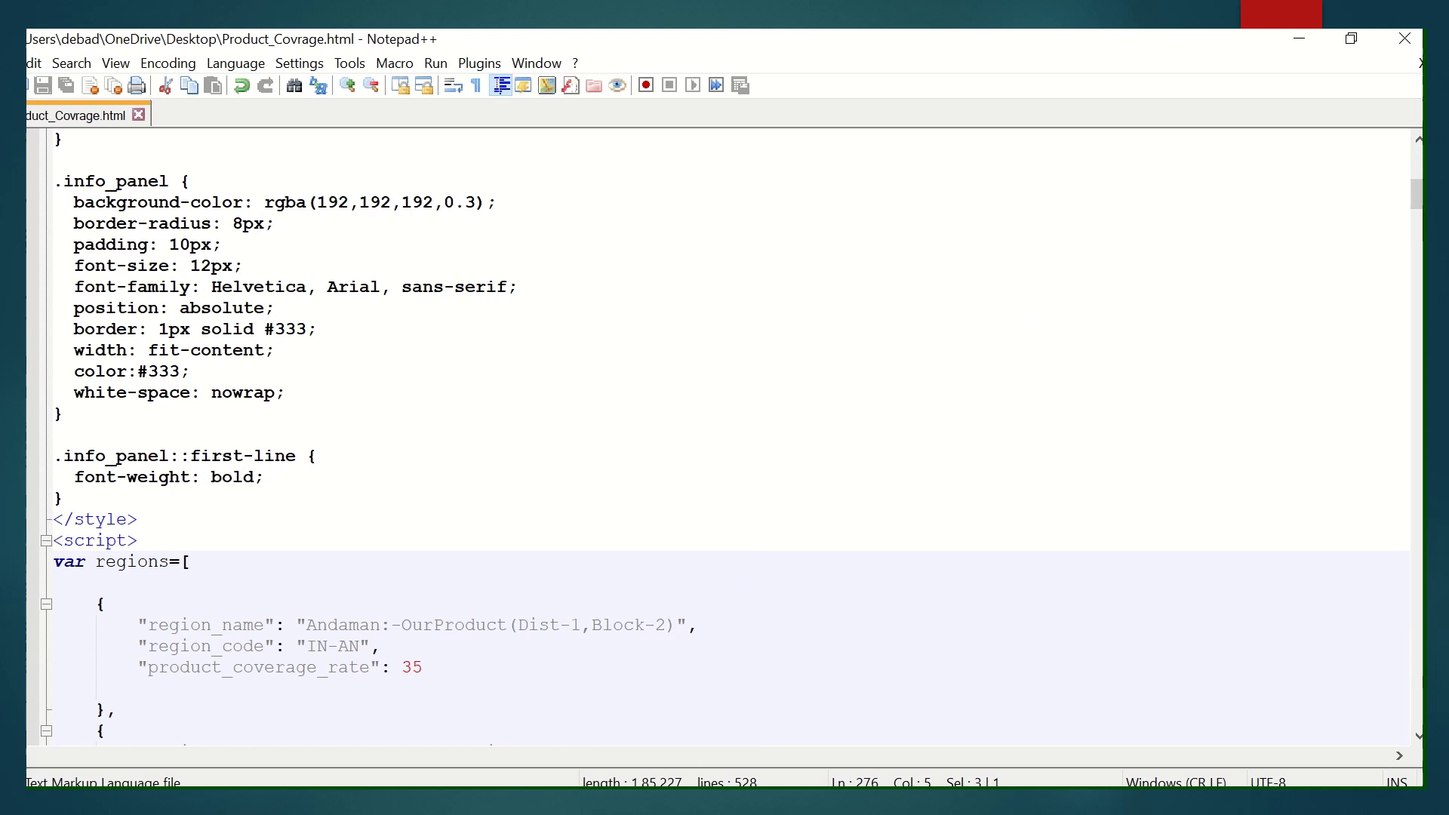
- Return to Chrome to view the shaded India coverage map
key("alt+Tab")
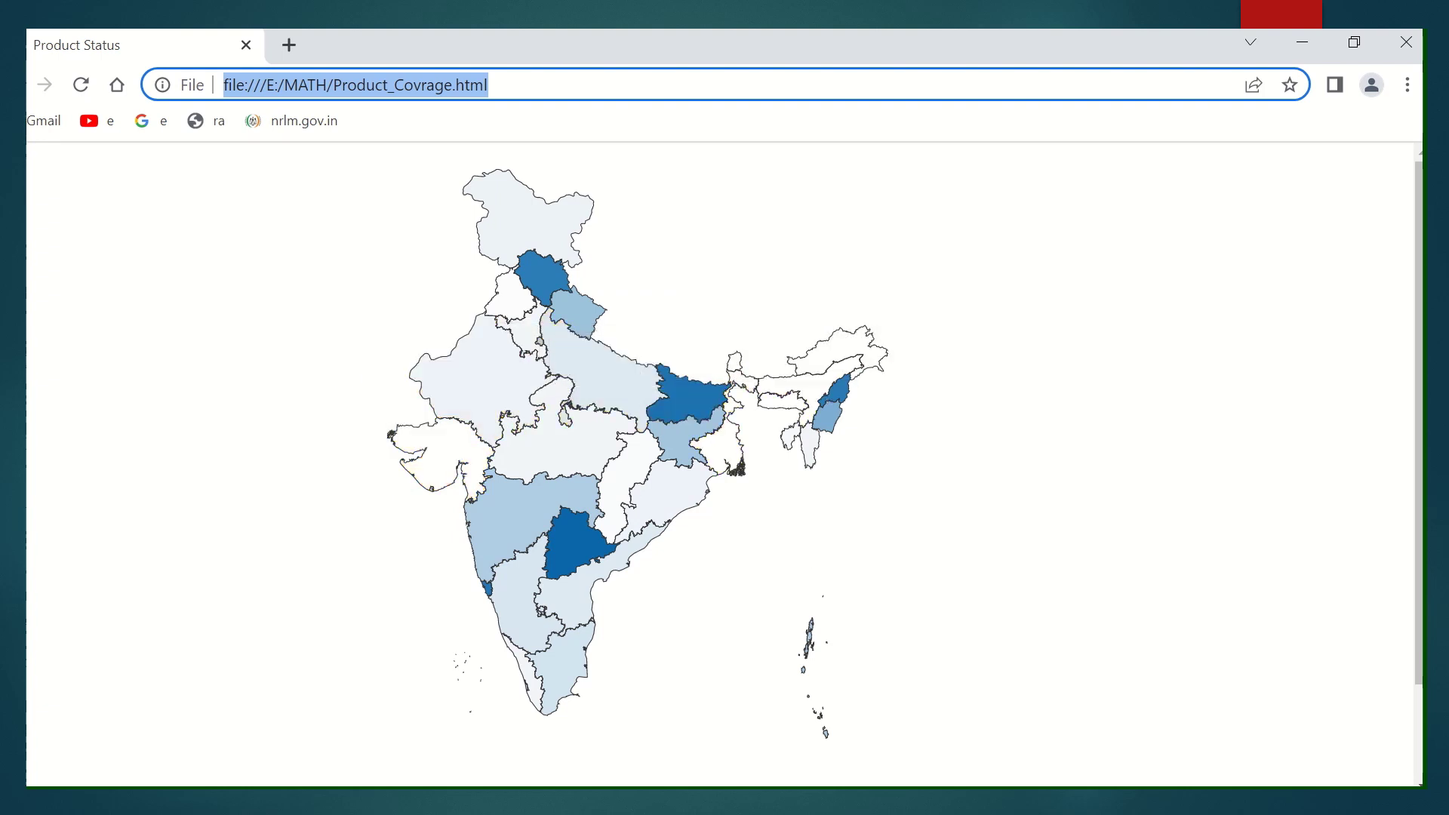
key("alt+Tab")
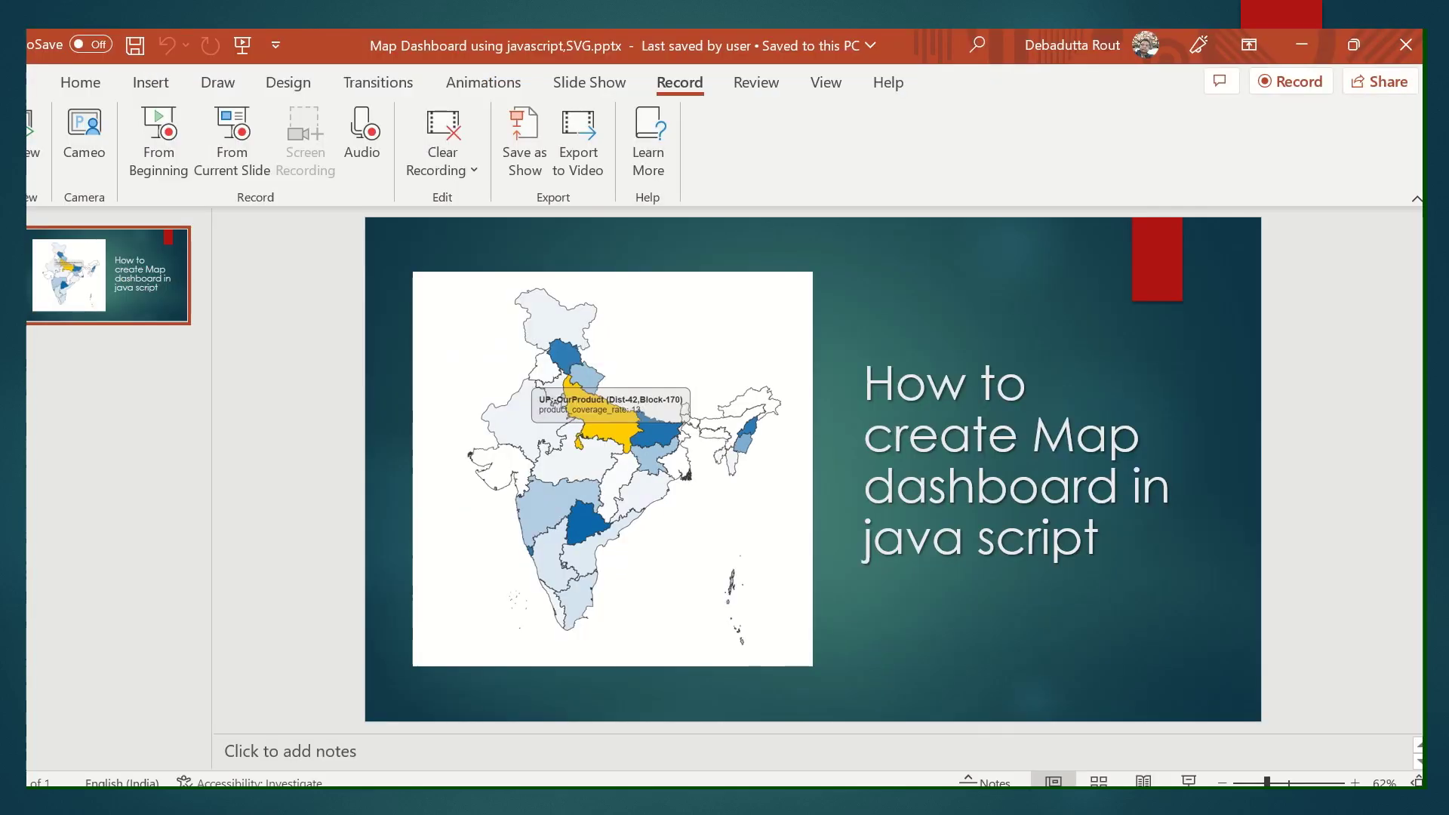